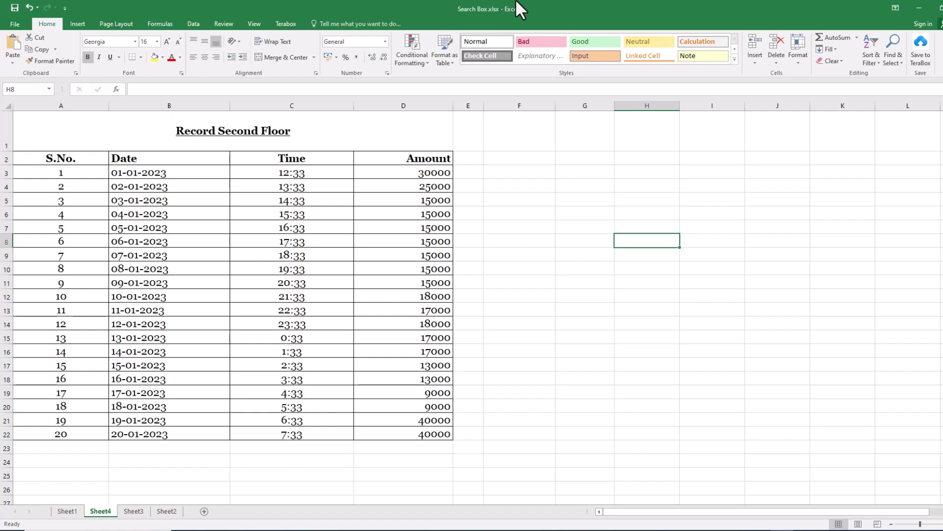
# Select the Date, Time and Amount entries of the Record Second Floor table
pyautogui.moveTo(160, 159); pyautogui.dragTo(212, 430)
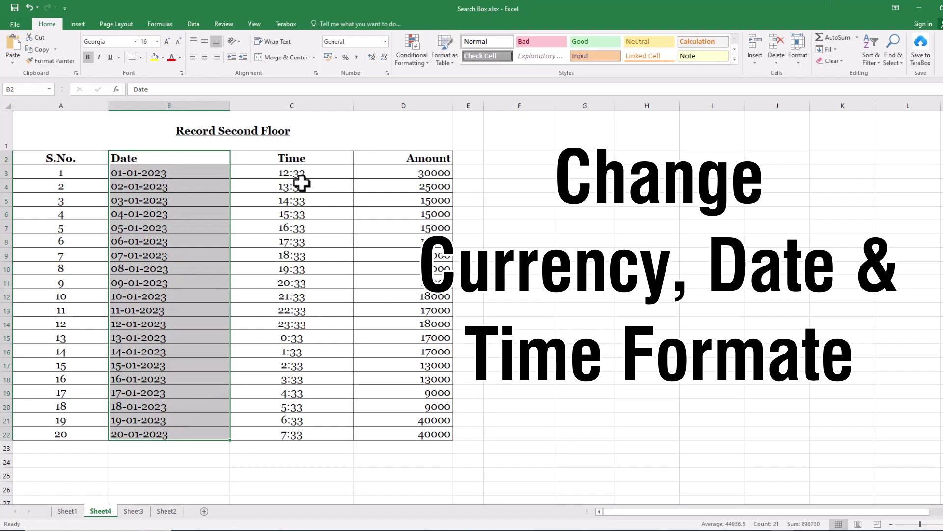
pyautogui.moveTo(309, 157); pyautogui.dragTo(305, 448)
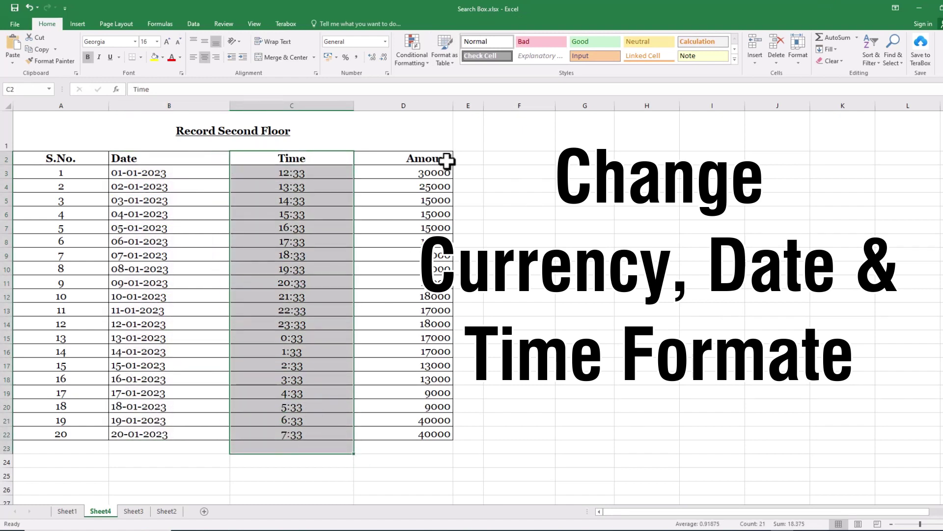
pyautogui.moveTo(446, 161); pyautogui.dragTo(443, 433)
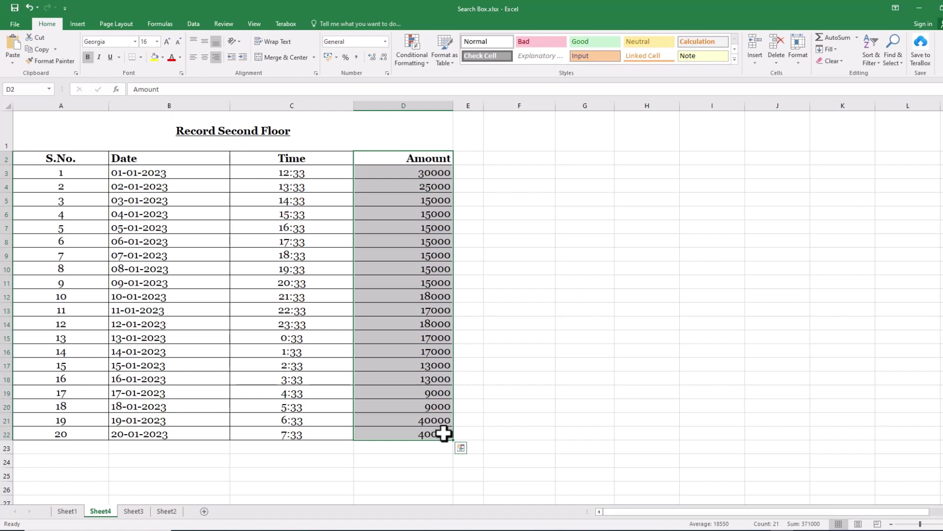
pyautogui.click(511, 240)
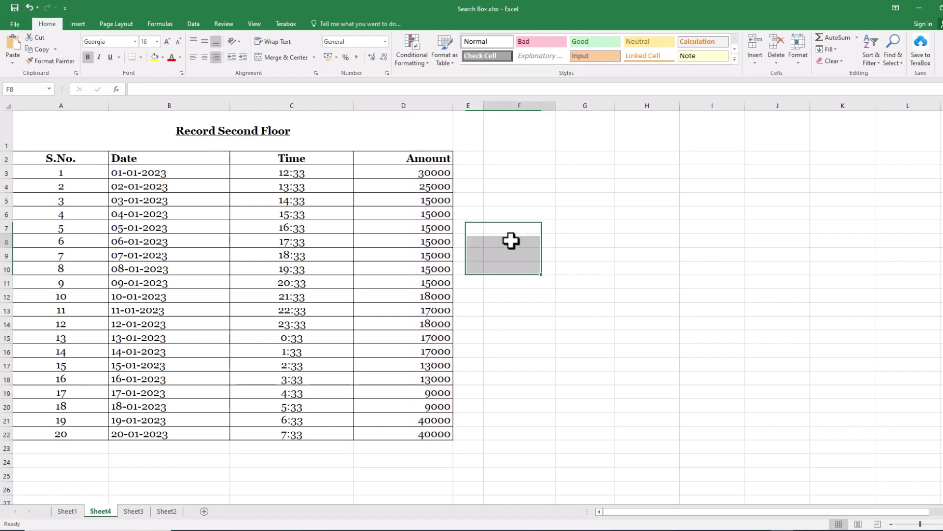
pyautogui.click(432, 174)
pyautogui.click(436, 159)
pyautogui.click(471, 175)
pyautogui.moveTo(445, 173); pyautogui.dragTo(442, 435)
pyautogui.click(519, 270)
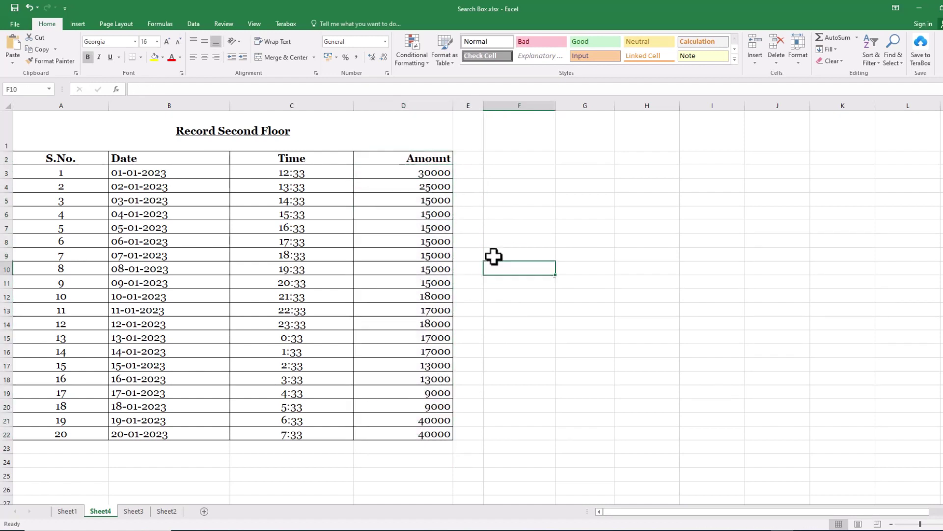
# Change the S.No. 17 amount in D19 to 900000, then select amounts D3:D22
pyautogui.click(419, 393)
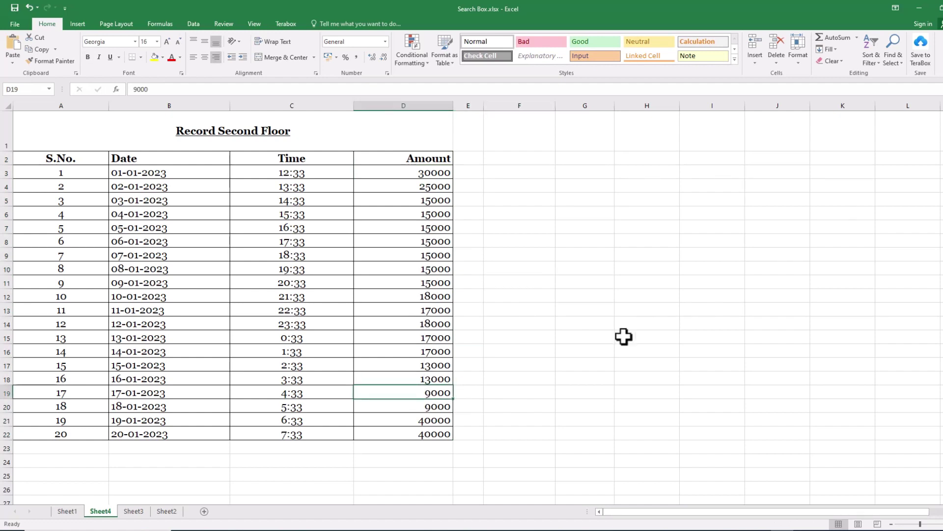
pyautogui.write('900000')
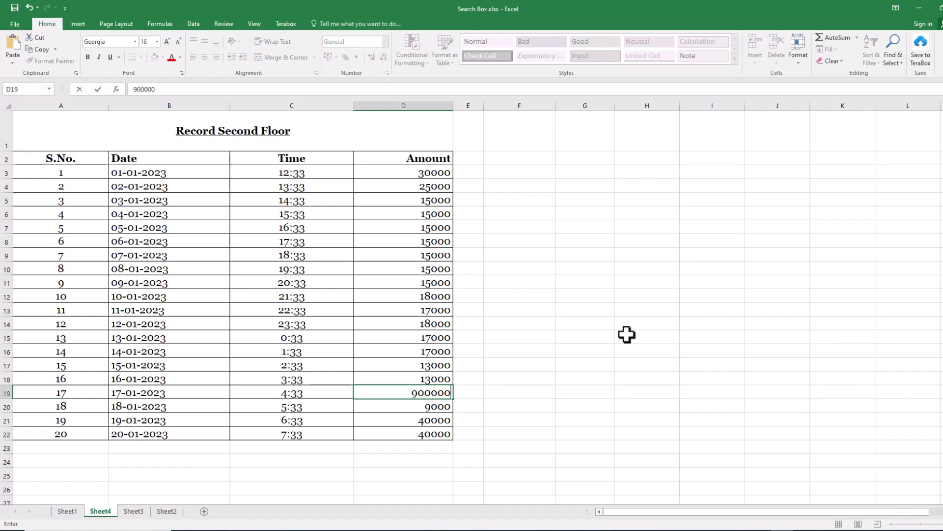
pyautogui.press('Return')
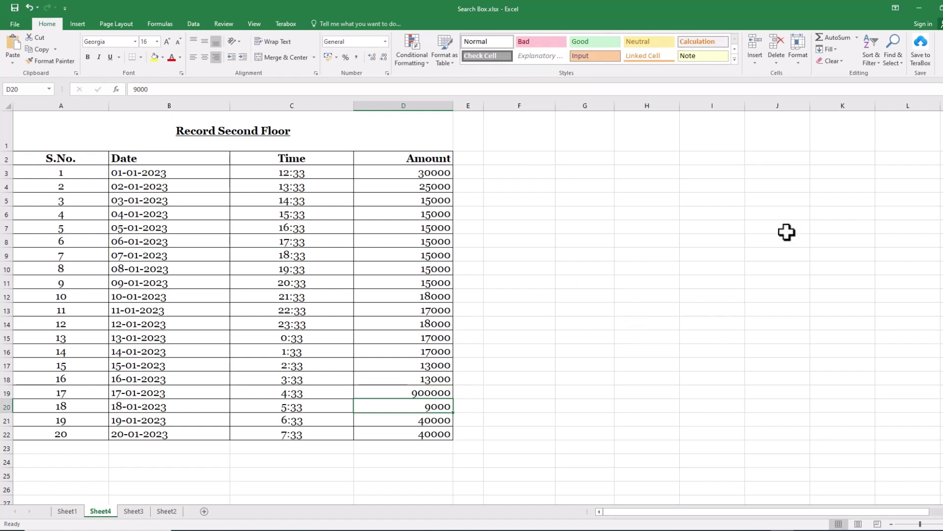
pyautogui.moveTo(432, 173); pyautogui.dragTo(430, 432)
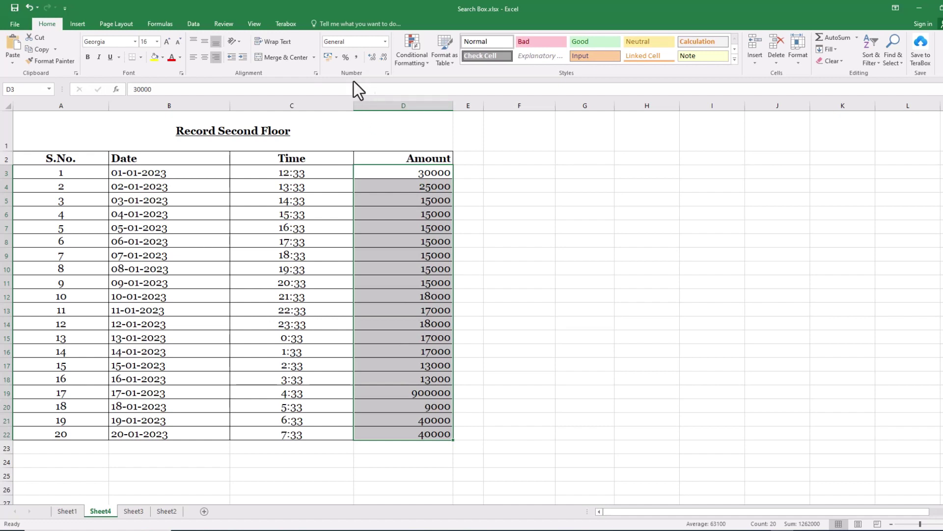
# Format D3:D22 as Currency with the ₹ symbol and 0 decimal places
pyautogui.click(387, 75)
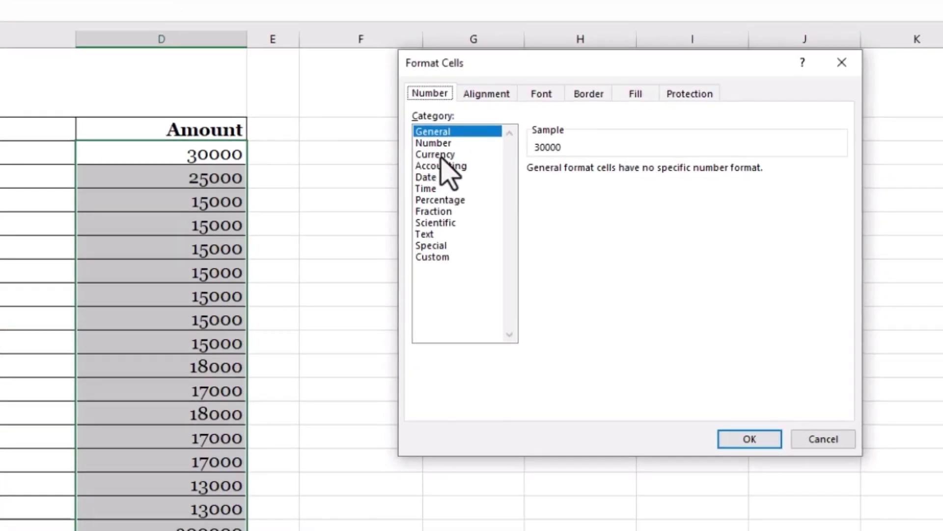
pyautogui.click(441, 155)
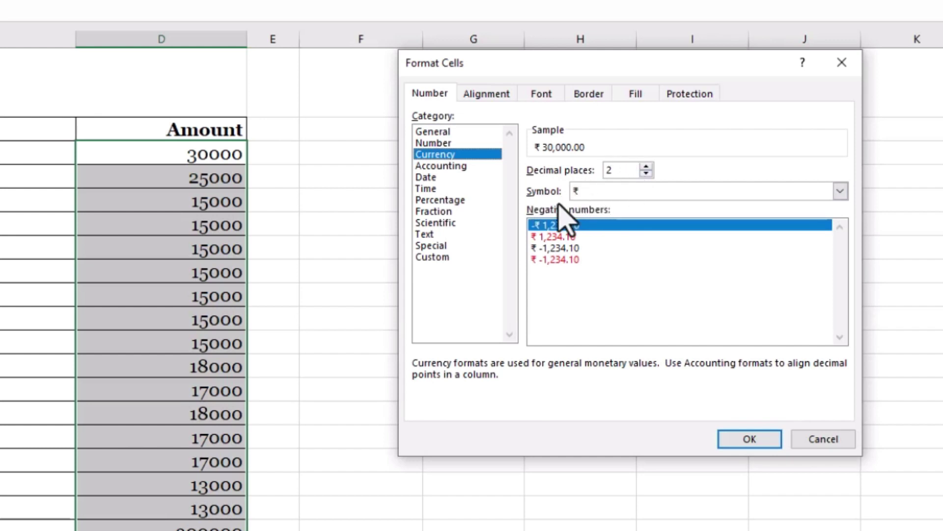
pyautogui.click(601, 193)
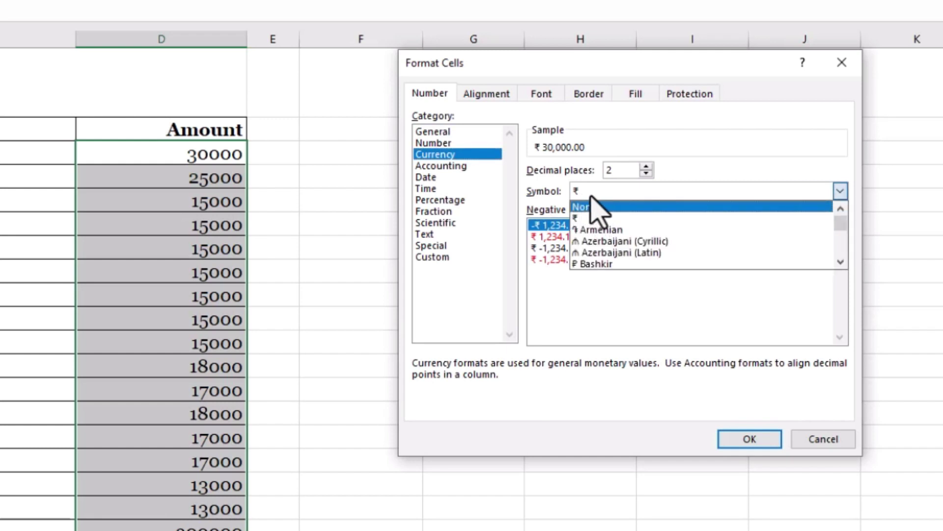
pyautogui.scroll(-2, 616, 256)
pyautogui.scroll(-1, 620, 268)
pyautogui.scroll(-2, 620, 268)
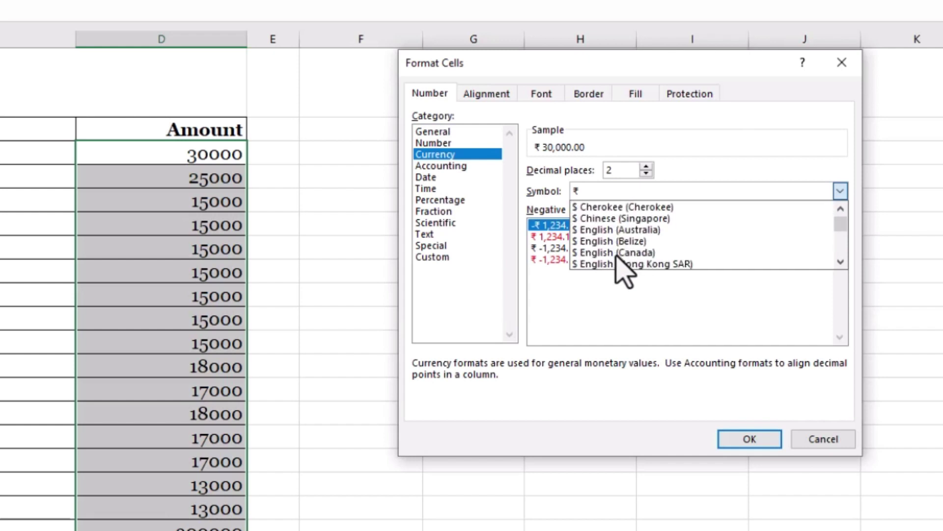
pyautogui.scroll(-1, 615, 255)
pyautogui.scroll(1, 616, 255)
pyautogui.scroll(1, 615, 255)
pyautogui.scroll(1, 615, 256)
pyautogui.click(578, 326)
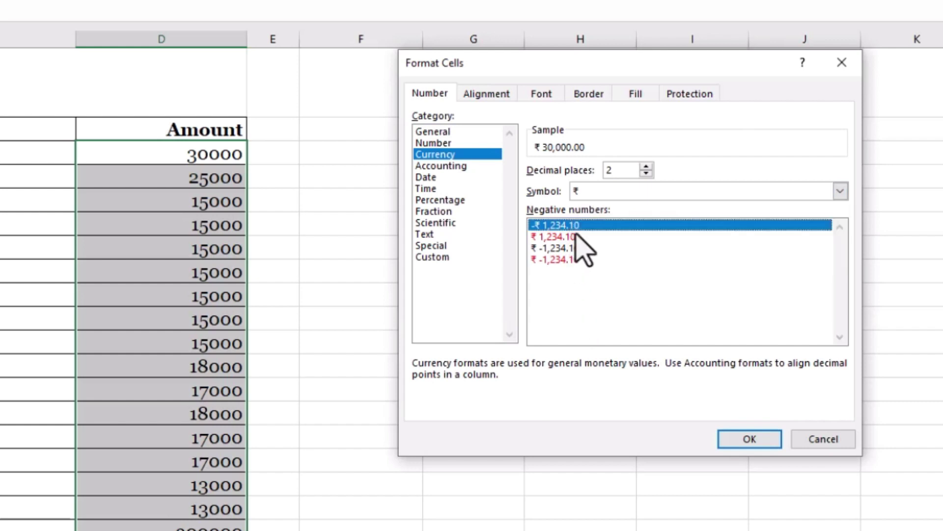
pyautogui.click(646, 173)
pyautogui.click(646, 173)
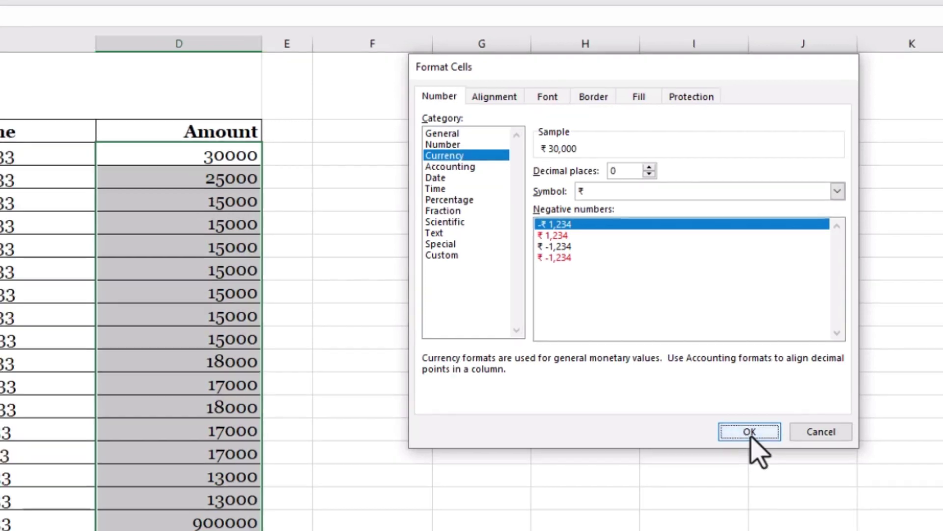
pyautogui.click(749, 440)
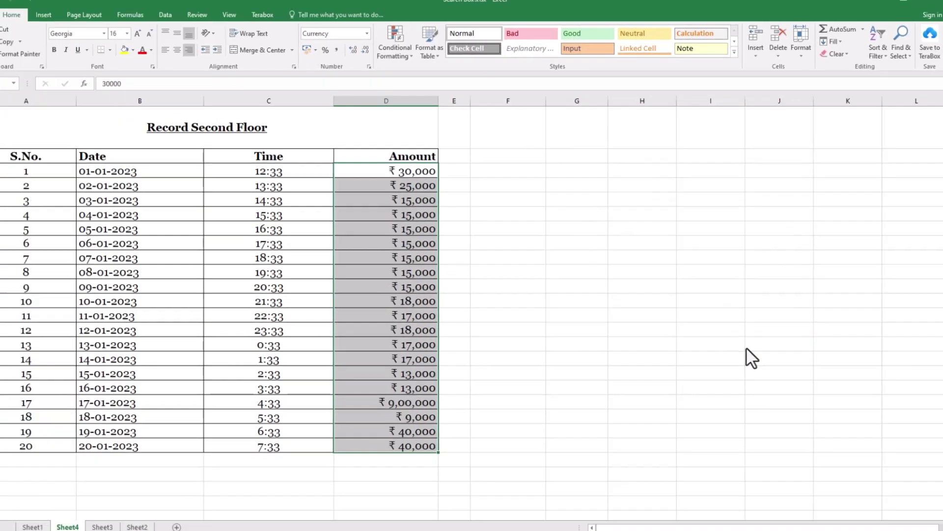
pyautogui.click(405, 177)
pyautogui.moveTo(405, 177); pyautogui.dragTo(415, 434)
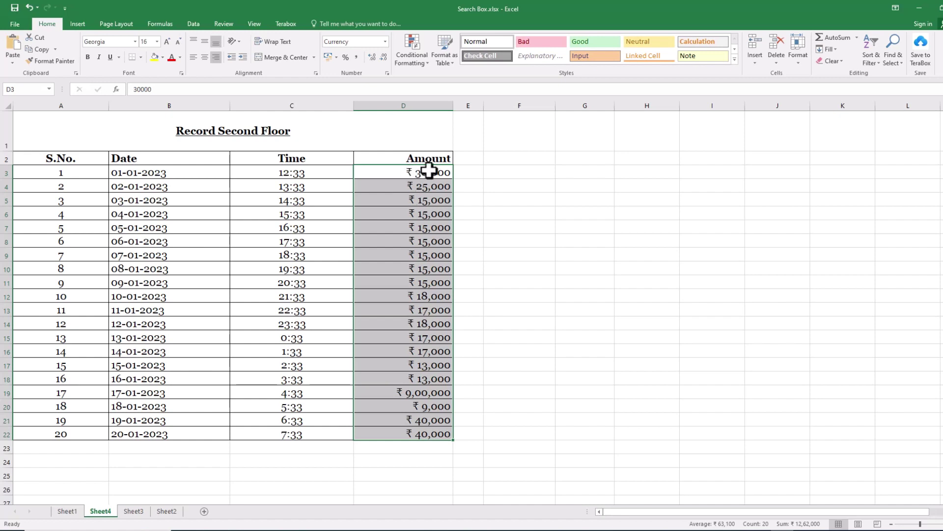
pyautogui.click(500, 185)
pyautogui.moveTo(430, 173)
pyautogui.mouseDown()
pyautogui.moveTo(427, 345)
pyautogui.moveTo(409, 433)
pyautogui.mouseUp()
pyautogui.click(408, 104)
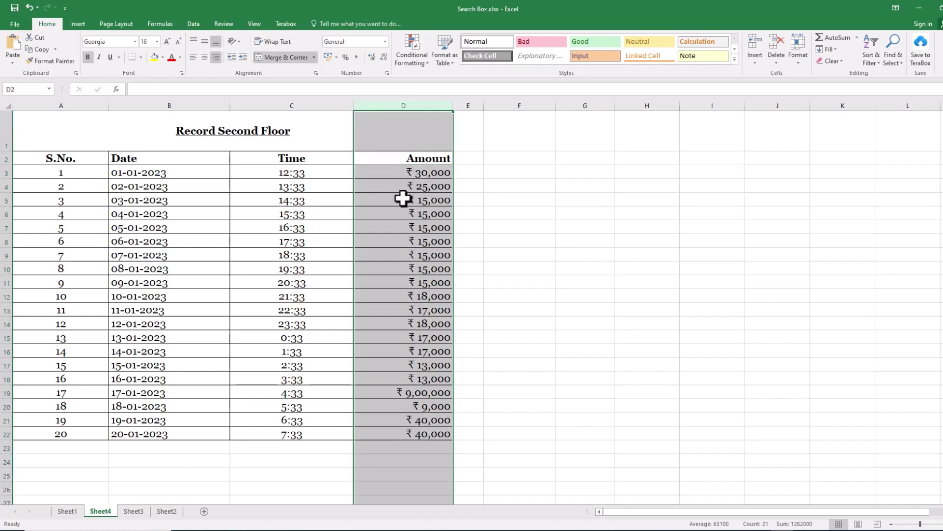
pyautogui.rightClick(412, 383)
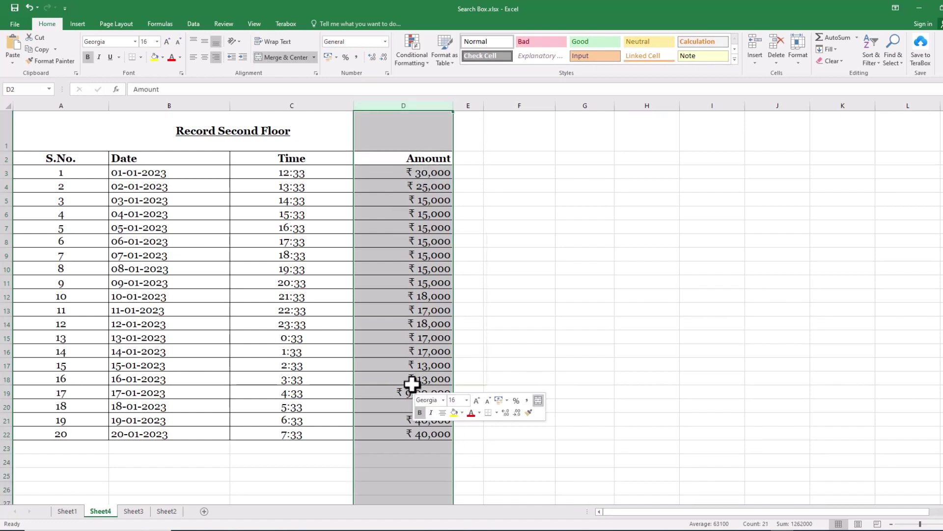
pyautogui.press('Escape')
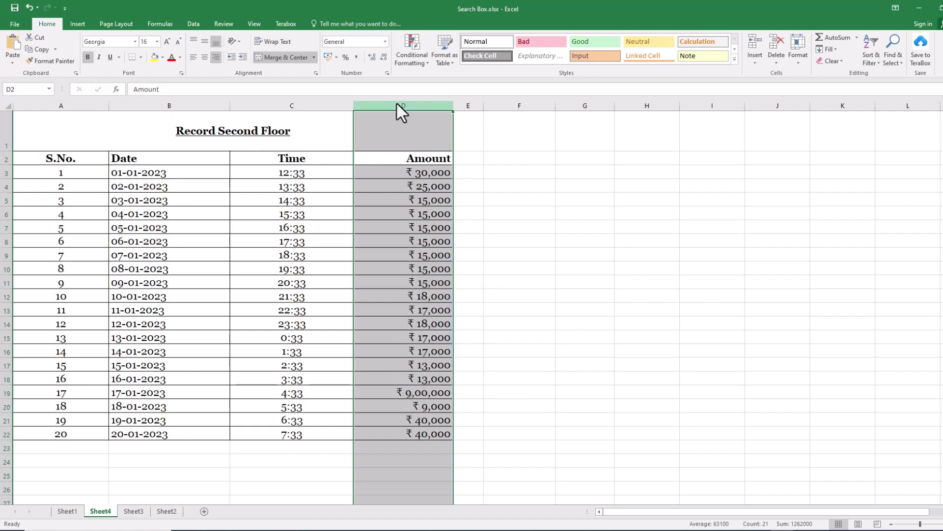
pyautogui.click(387, 74)
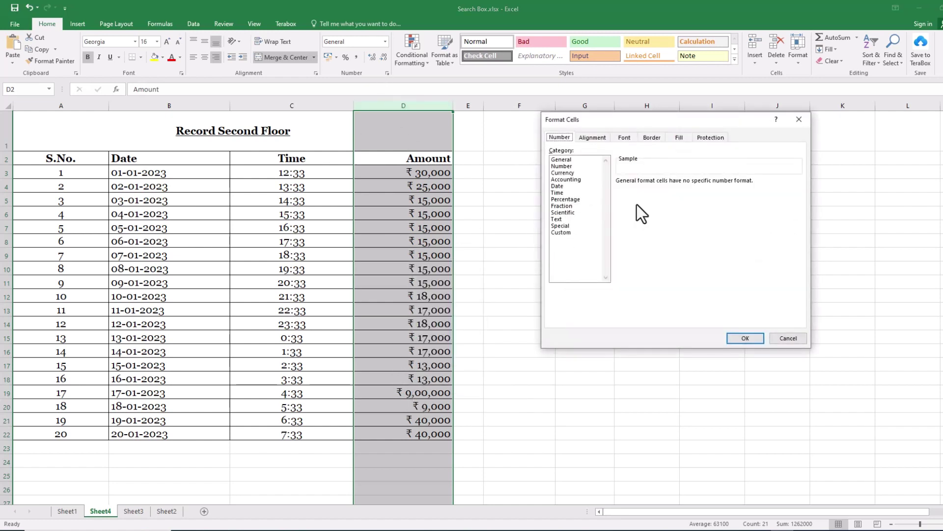
pyautogui.click(575, 174)
pyautogui.click(663, 194)
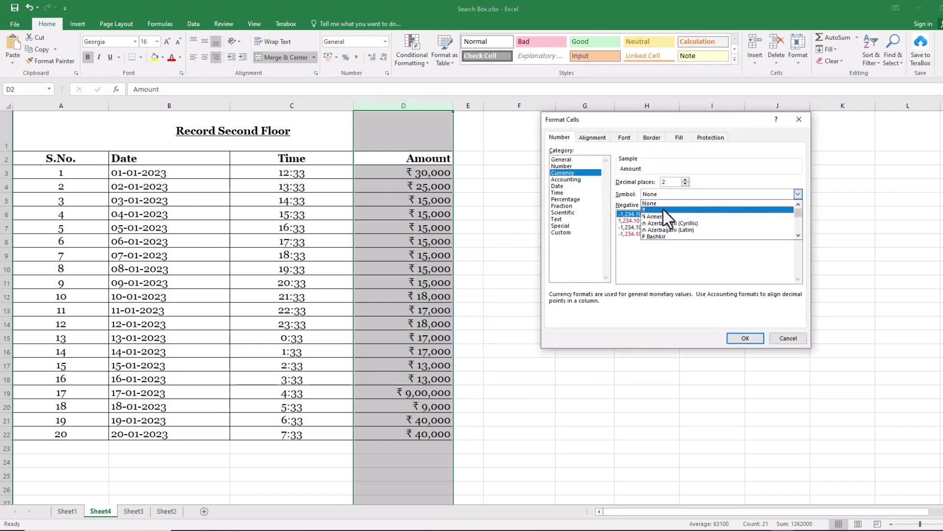
pyautogui.click(663, 209)
pyautogui.click(686, 185)
pyautogui.click(686, 184)
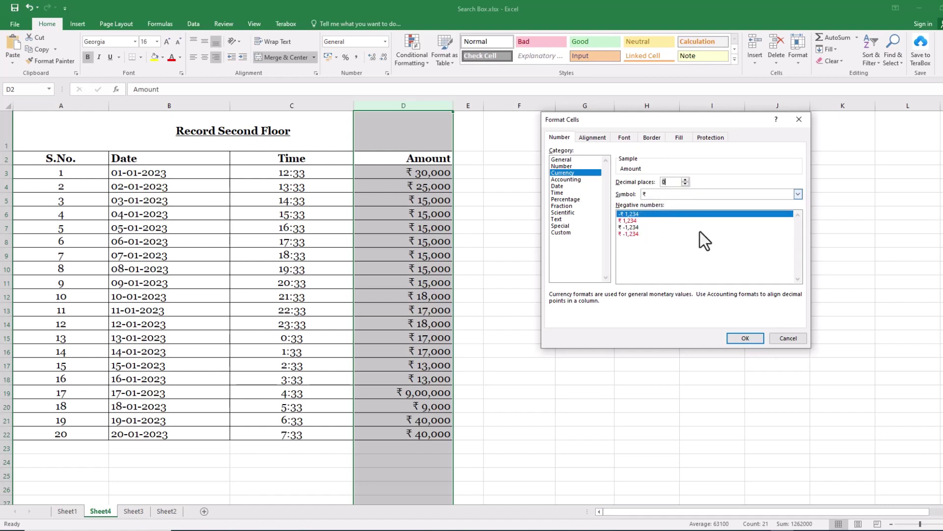
pyautogui.click(746, 338)
pyautogui.click(585, 337)
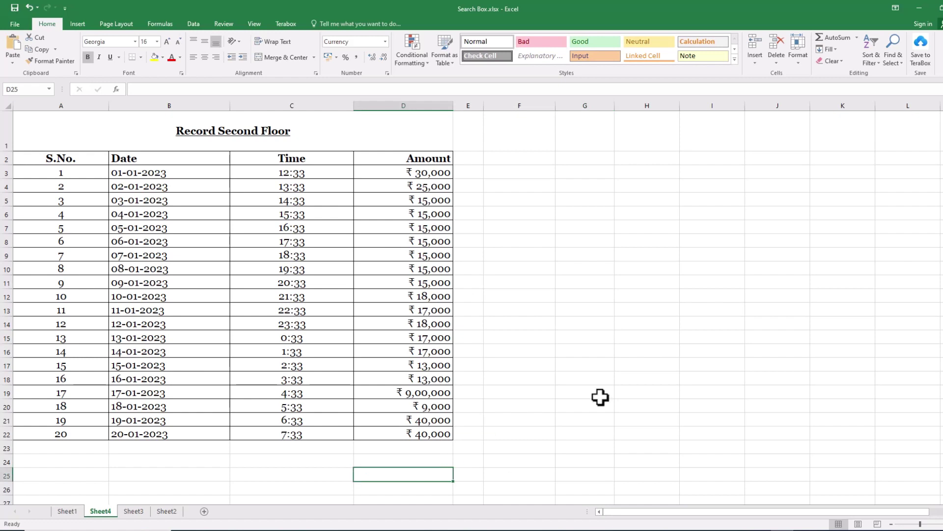
pyautogui.write('₹ 1')
pyautogui.write('0,00')
pyautogui.press('Return')
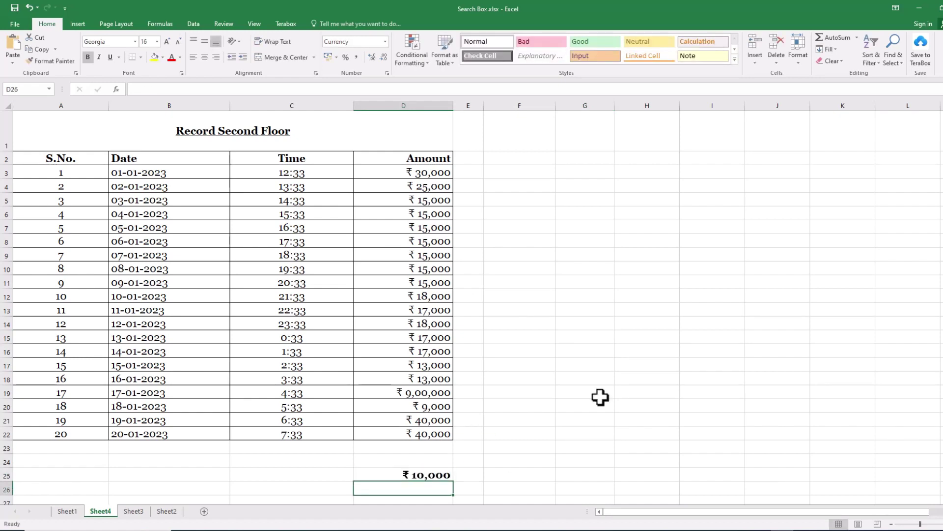
pyautogui.hotkey('ctrl', 'z')
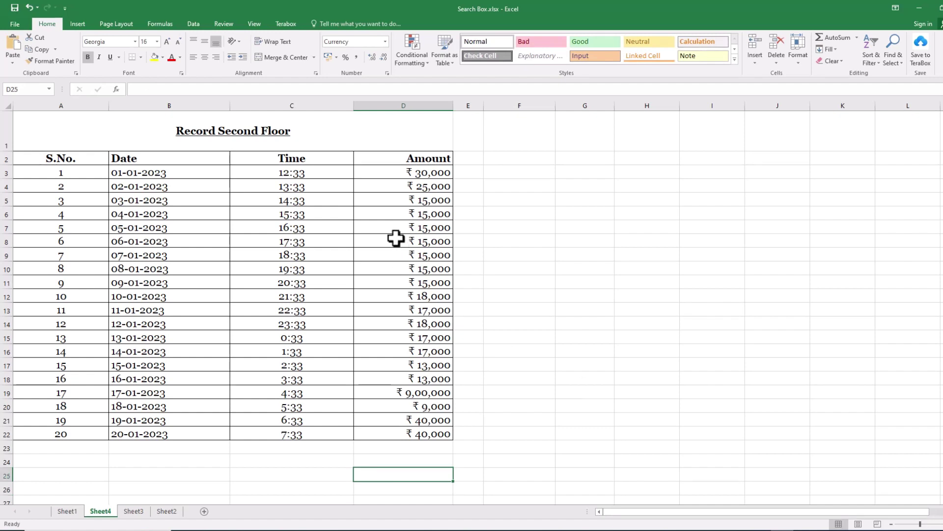
# Reselect D3:D22 and switch its number format from Currency back to General
pyautogui.moveTo(413, 172); pyautogui.dragTo(412, 434)
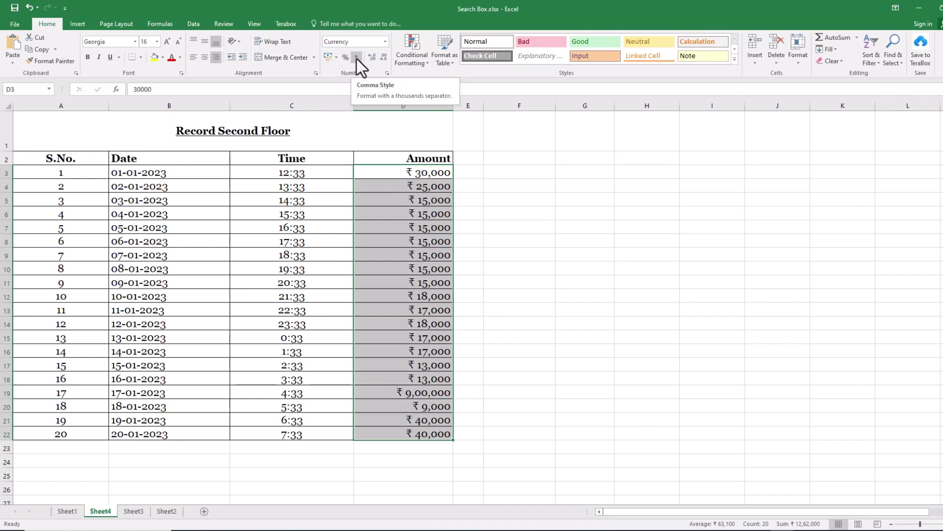
pyautogui.hotkey('shift', 'Up')
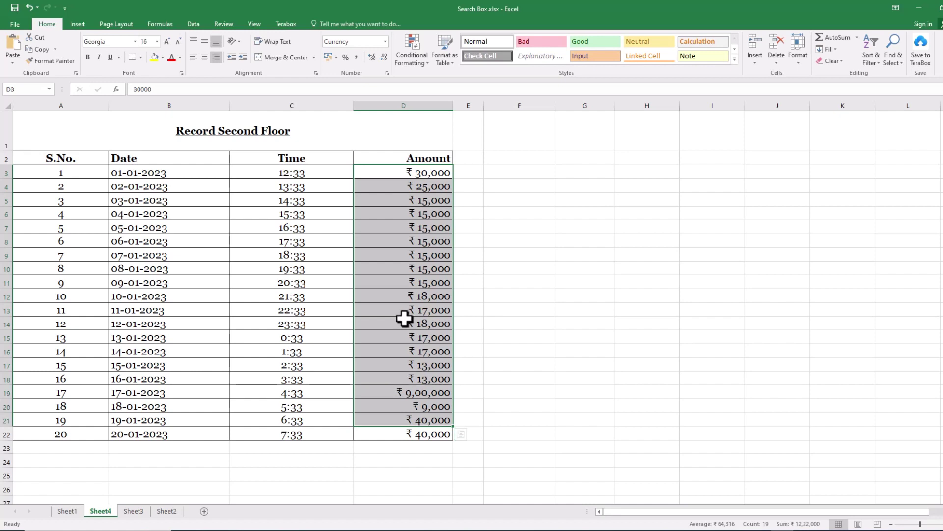
pyautogui.moveTo(445, 174); pyautogui.dragTo(400, 431)
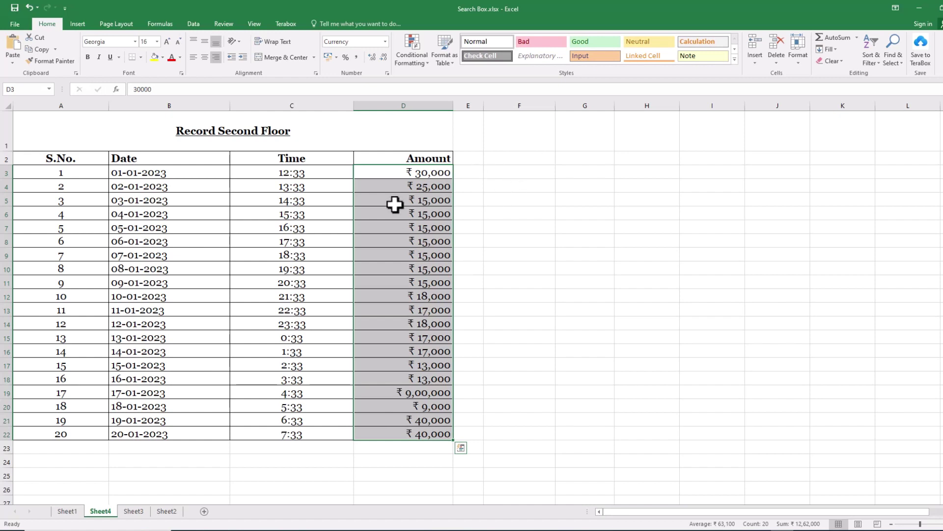
pyautogui.click(388, 74)
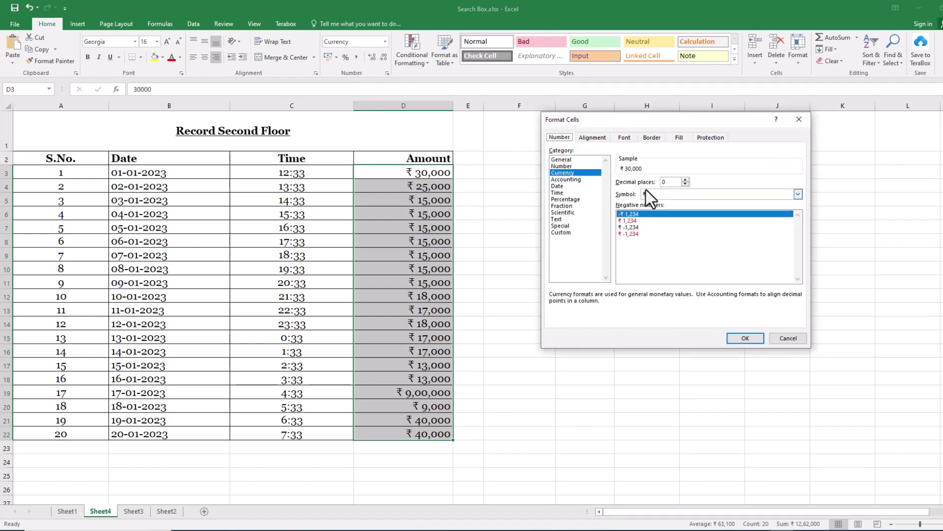
pyautogui.click(564, 167)
pyautogui.click(565, 159)
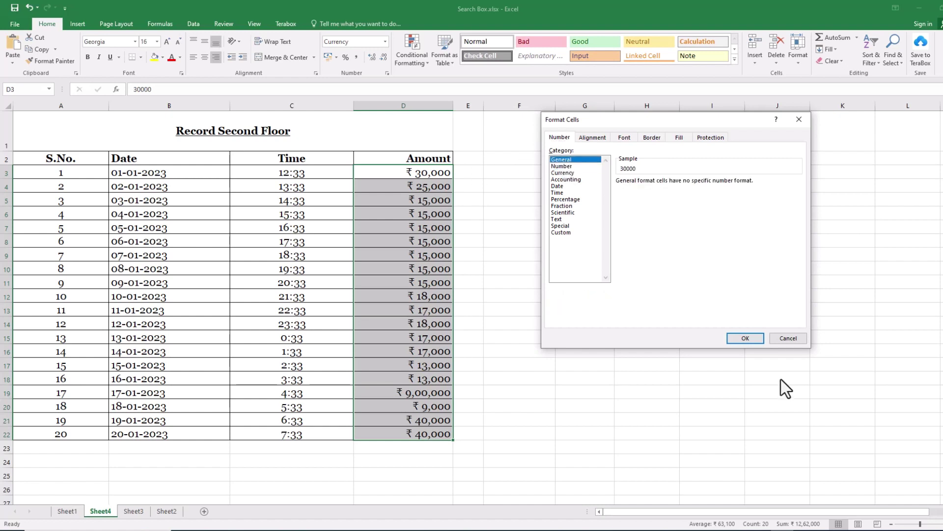
pyautogui.click(746, 339)
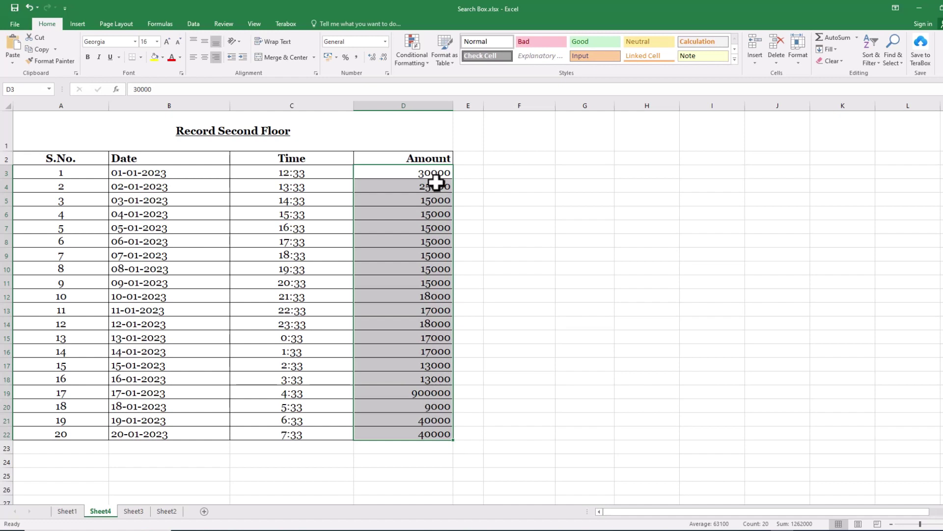
# Apply Comma Style to the amounts D3:D22 and add several decimal places
pyautogui.moveTo(428, 174); pyautogui.dragTo(415, 429)
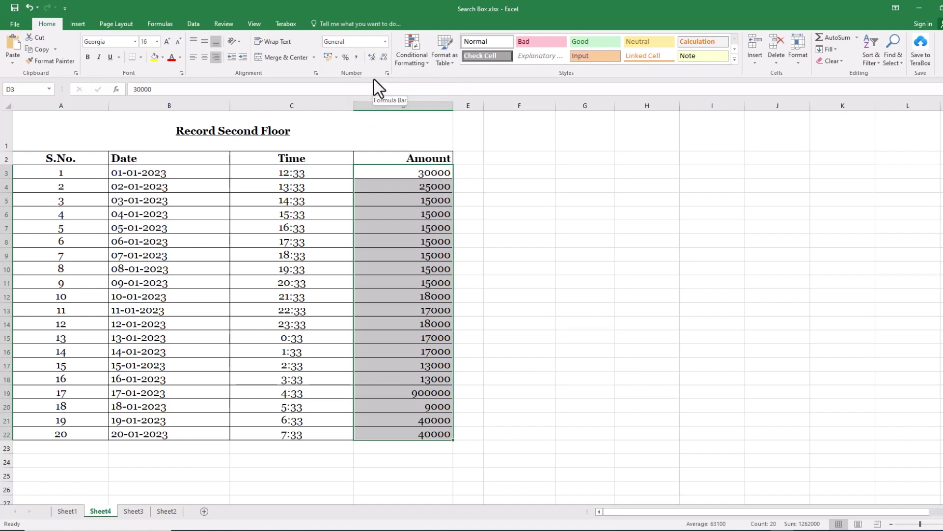
pyautogui.click(357, 58)
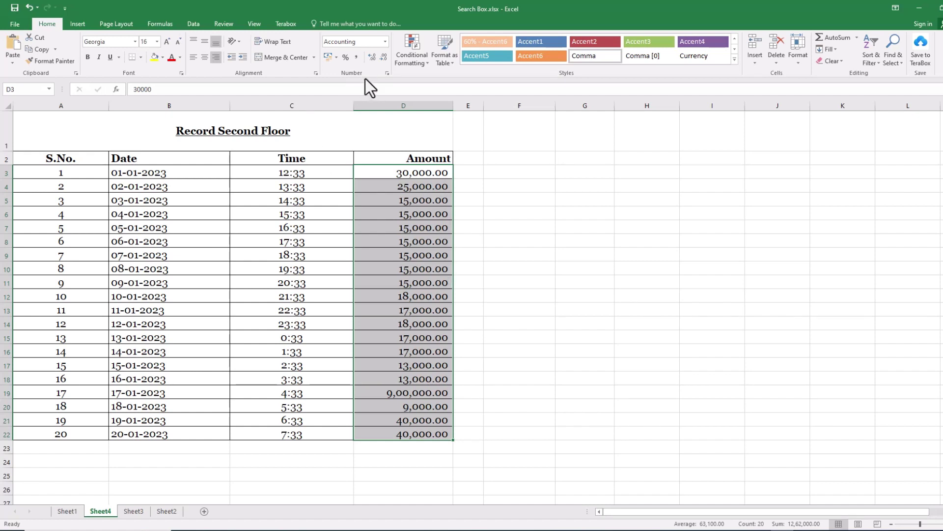
pyautogui.click(384, 42)
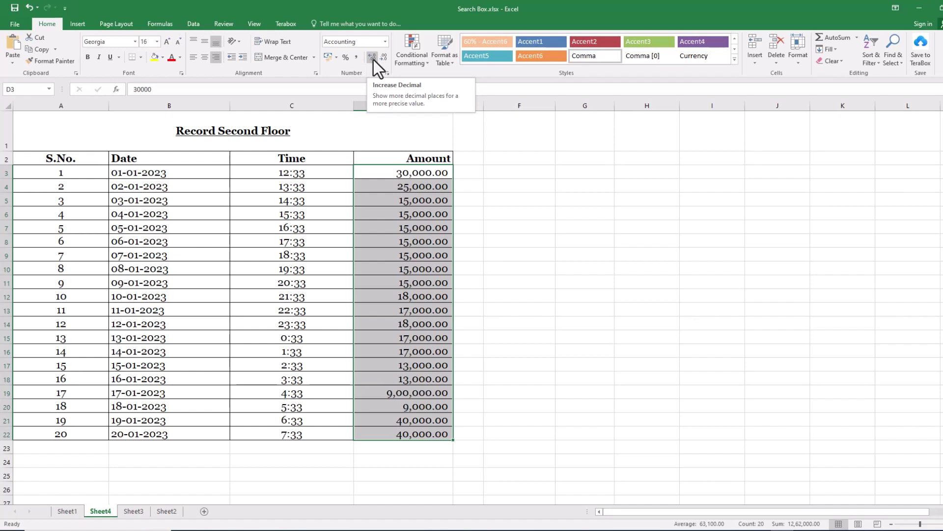
pyautogui.click(374, 60)
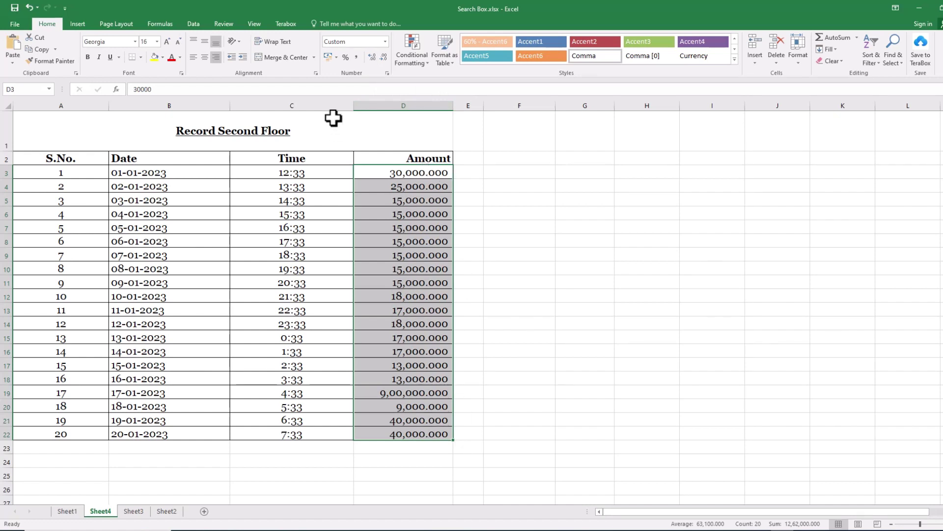
pyautogui.click(374, 58)
pyautogui.click(373, 58)
pyautogui.click(373, 58)
pyautogui.click(373, 58)
pyautogui.click(374, 58)
pyautogui.click(374, 58)
pyautogui.click(373, 58)
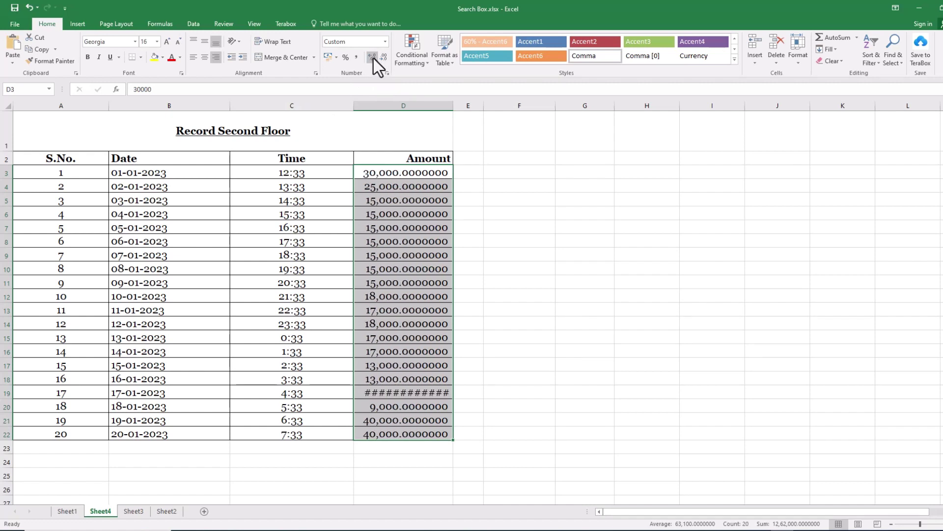
pyautogui.click(373, 58)
pyautogui.click(374, 58)
pyautogui.click(373, 58)
pyautogui.click(374, 58)
pyautogui.click(373, 58)
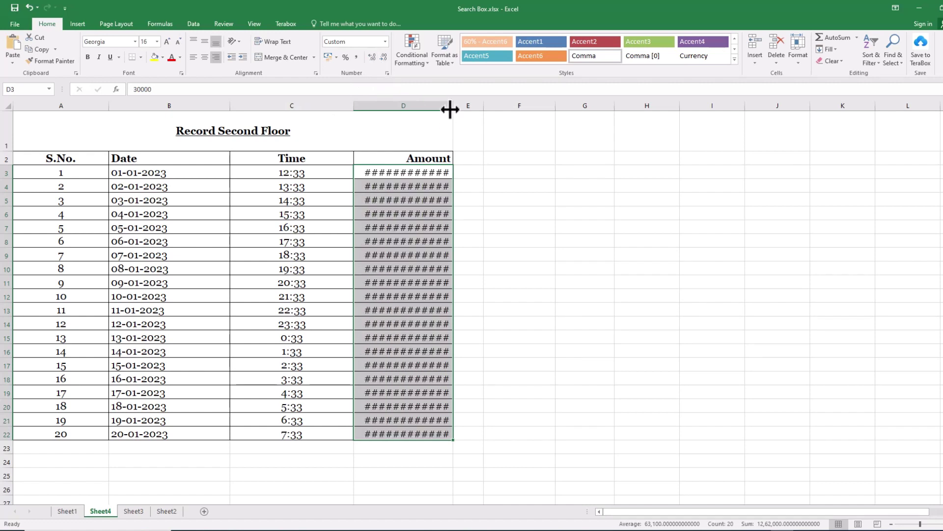
# Trim the amounts back to two decimals, restore column D's width, and keep Accounting format
pyautogui.moveTo(453, 108); pyautogui.dragTo(577, 107)
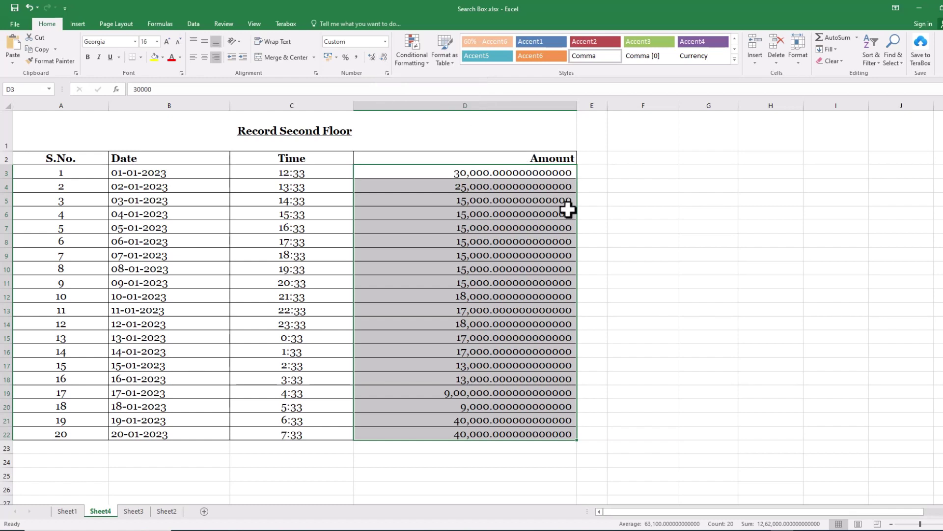
pyautogui.click(381, 59)
pyautogui.click(381, 59)
pyautogui.click(381, 59)
pyautogui.doubleClick(381, 59)
pyautogui.doubleClick(381, 59)
pyautogui.tripleClick(381, 59)
pyautogui.click(381, 59)
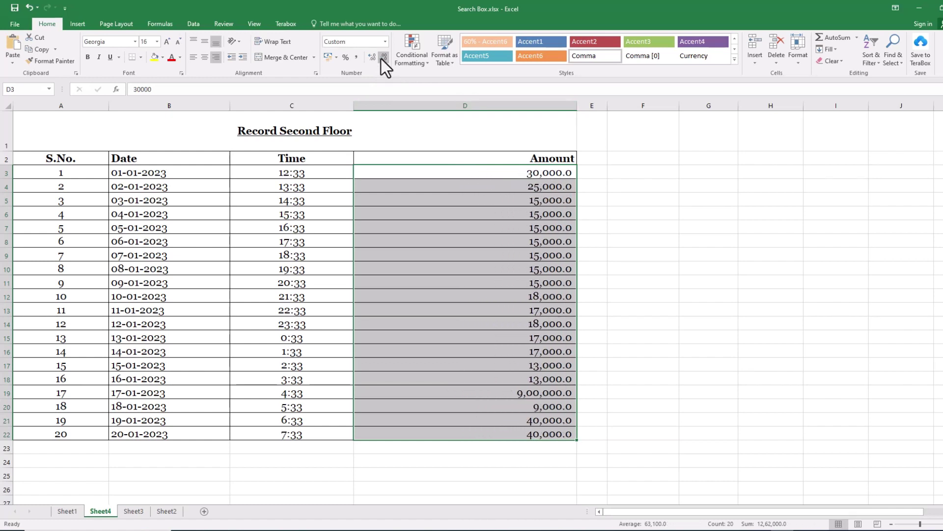
pyautogui.click(372, 61)
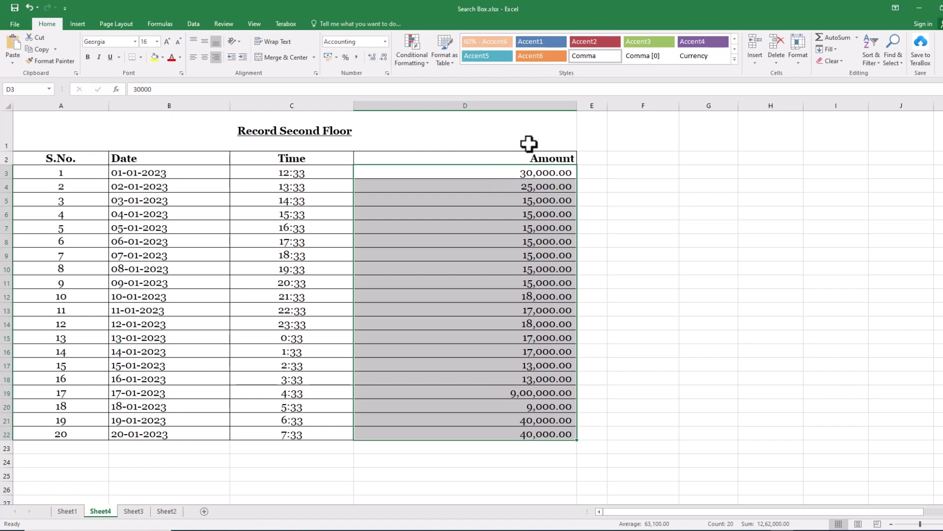
pyautogui.moveTo(577, 106); pyautogui.dragTo(452, 106)
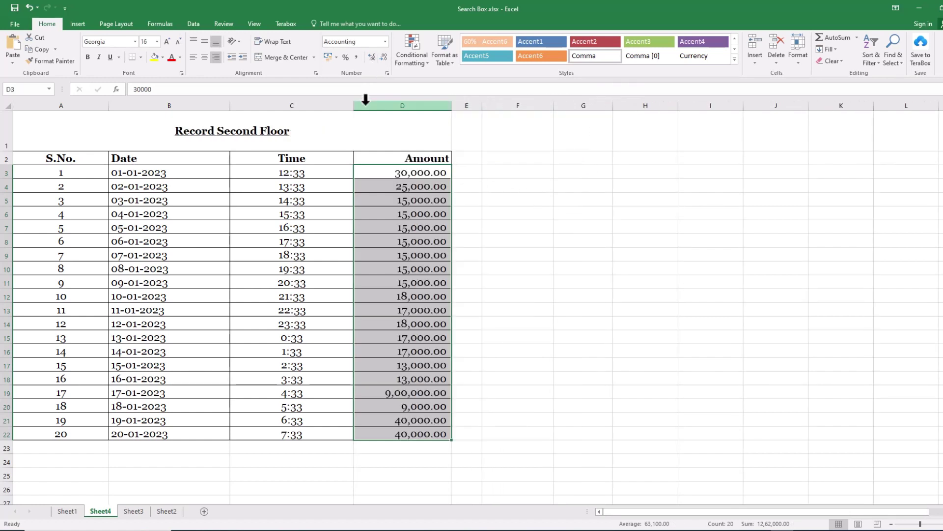
pyautogui.click(385, 41)
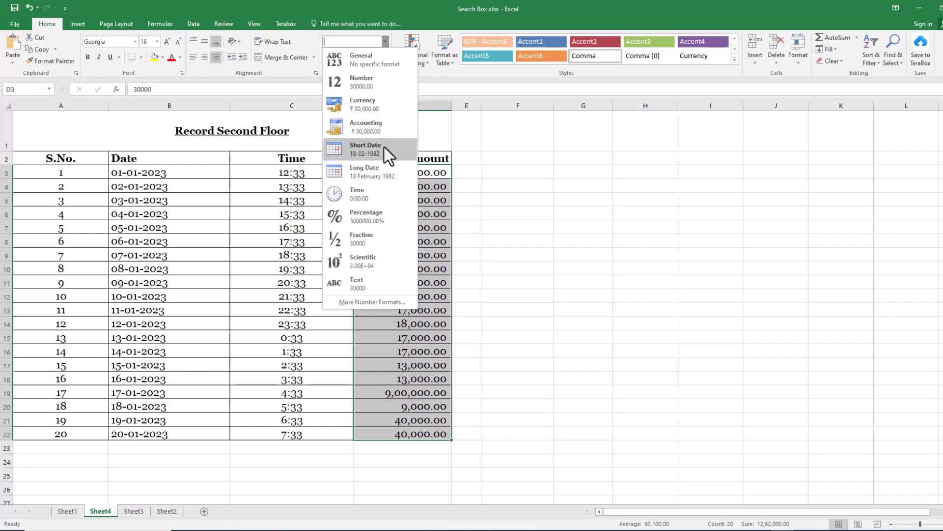
pyautogui.click(462, 196)
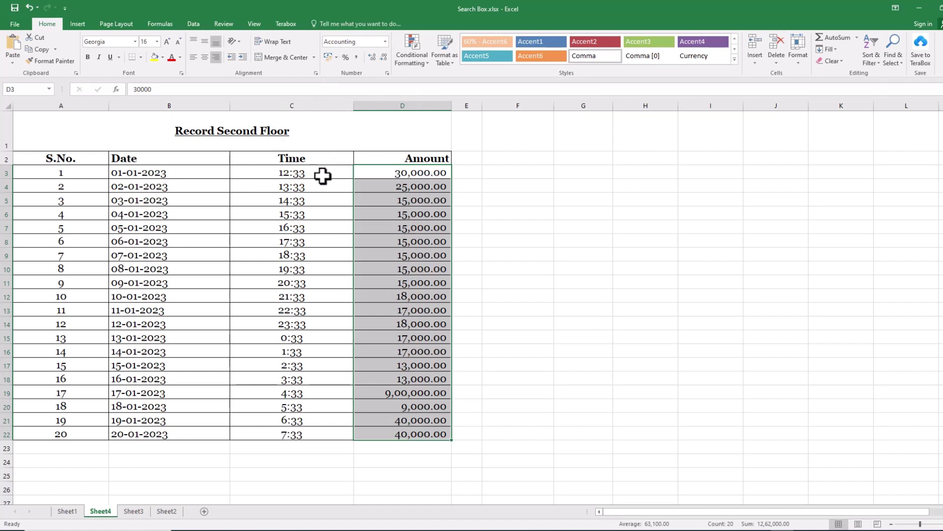
# Give the Time values C3:C22 the 1:30:55 PM time type
pyautogui.moveTo(322, 176)
pyautogui.mouseDown()
pyautogui.moveTo(346, 354)
pyautogui.moveTo(337, 437)
pyautogui.mouseUp()
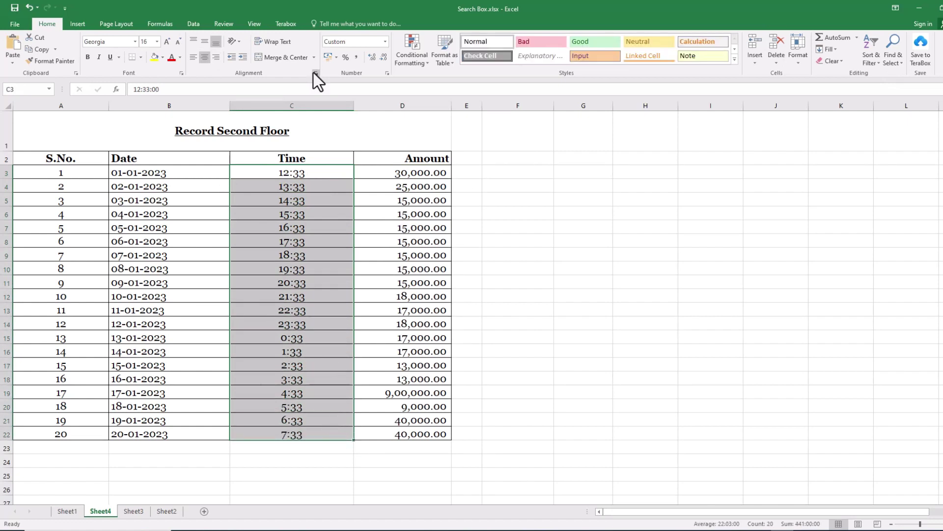
pyautogui.click(387, 74)
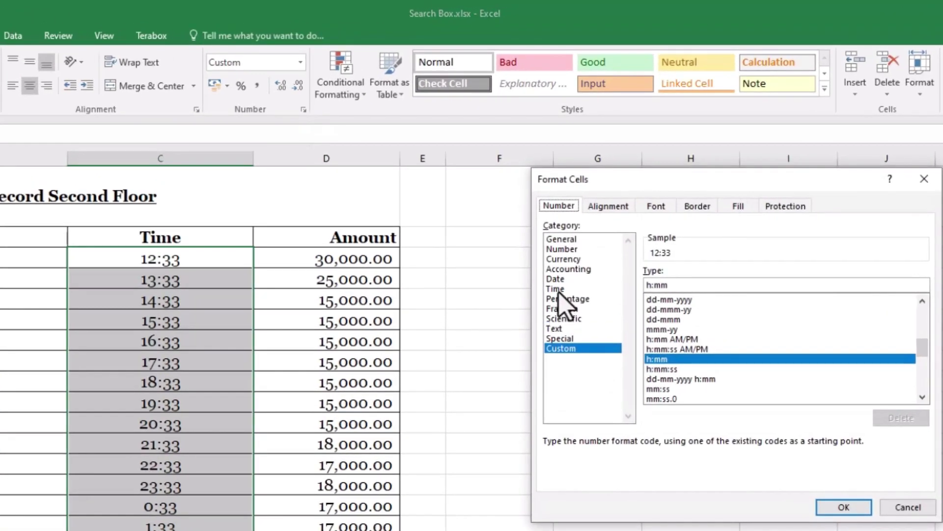
pyautogui.click(558, 289)
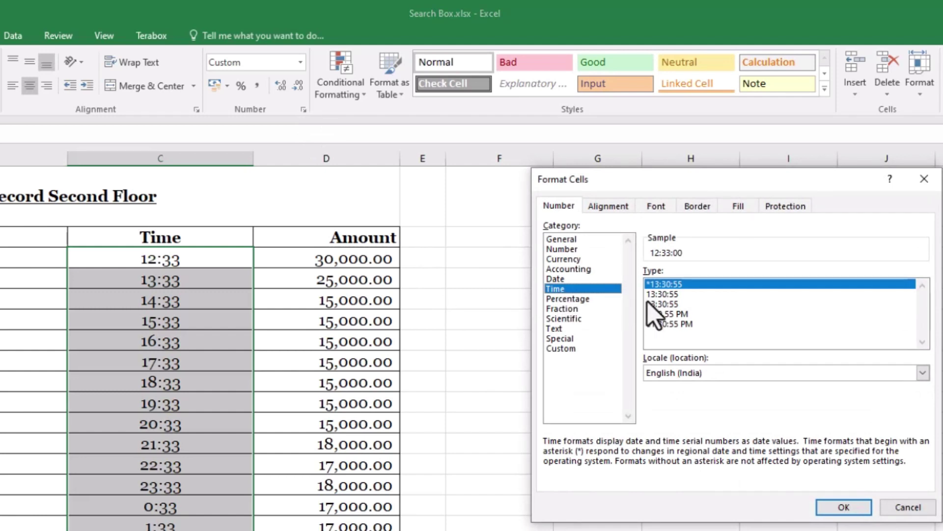
pyautogui.click(683, 314)
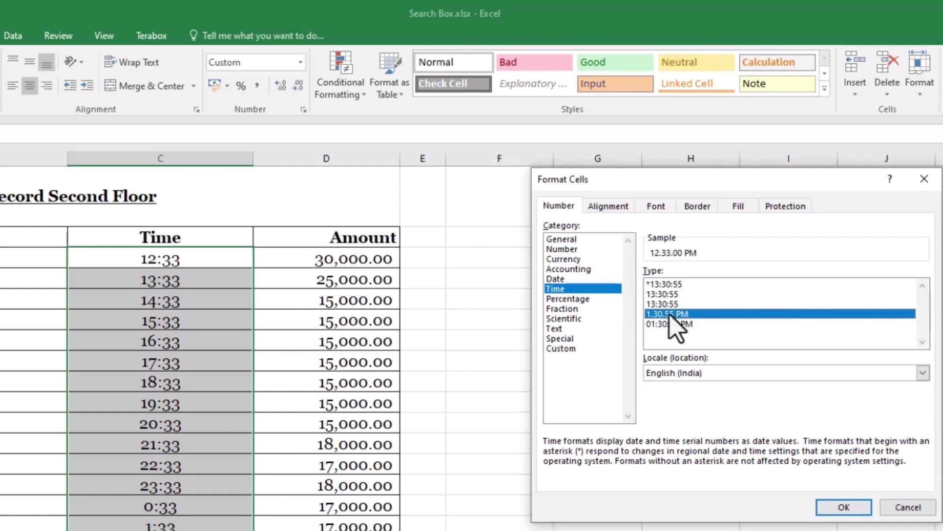
pyautogui.click(820, 510)
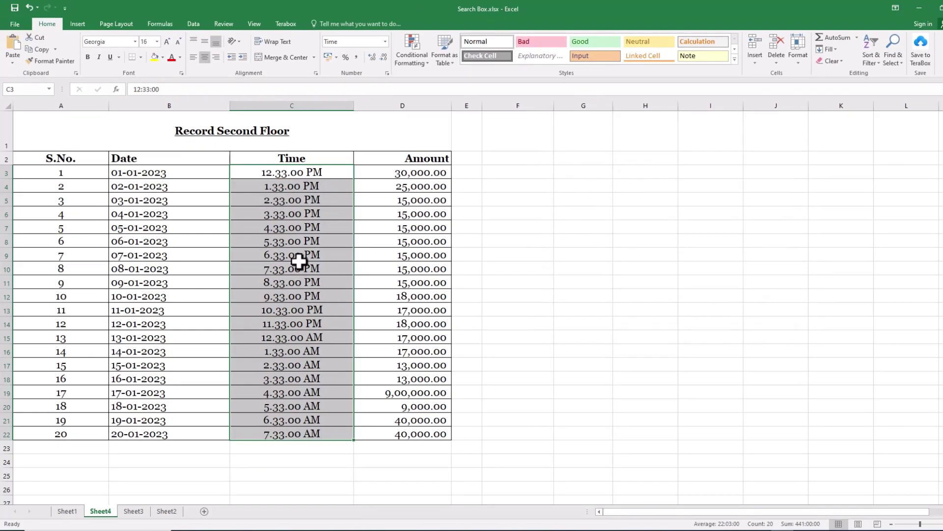
# Apply a 24-hour time format to the Time values C3:C22
pyautogui.moveTo(295, 173); pyautogui.dragTo(297, 433)
pyautogui.click(387, 73)
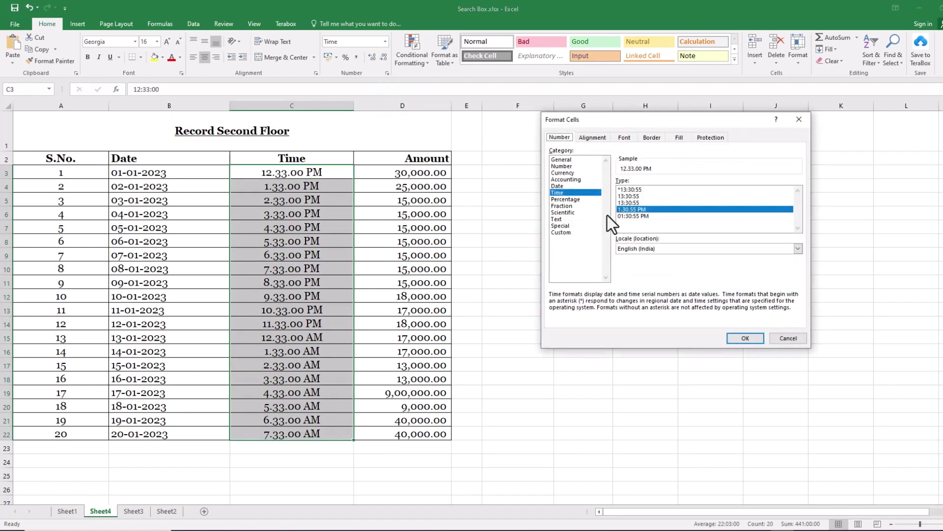
pyautogui.click(635, 251)
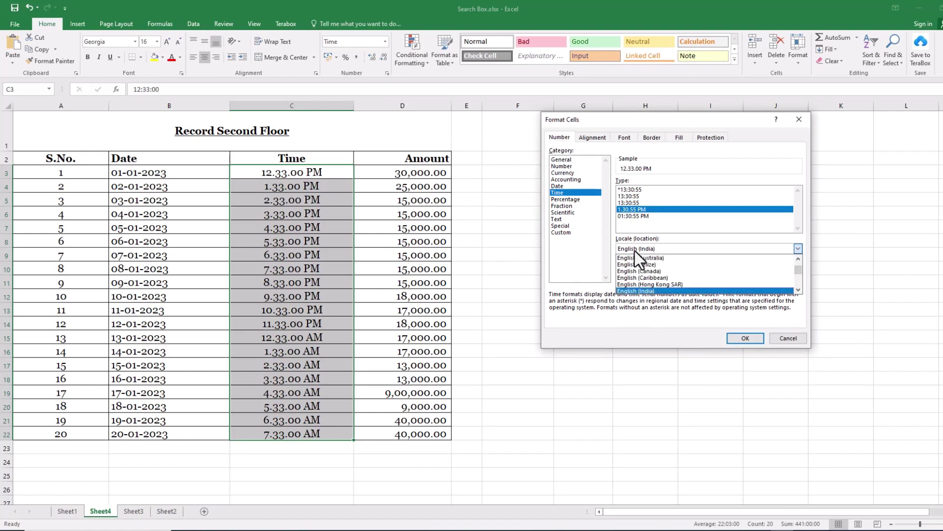
pyautogui.click(635, 251)
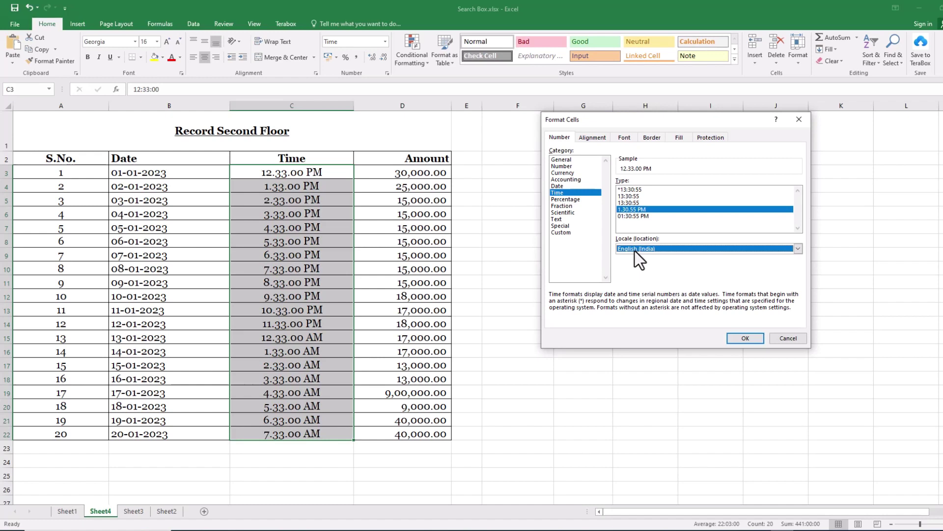
pyautogui.click(558, 232)
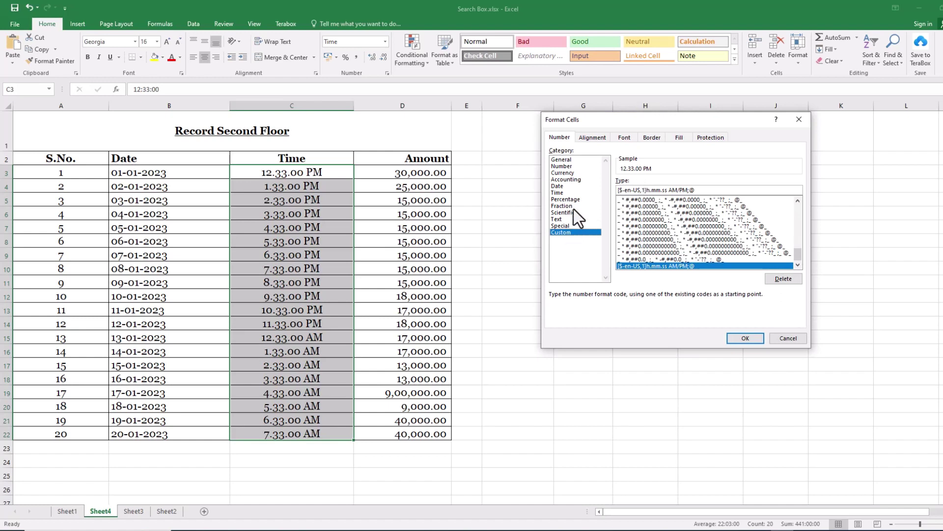
pyautogui.click(560, 193)
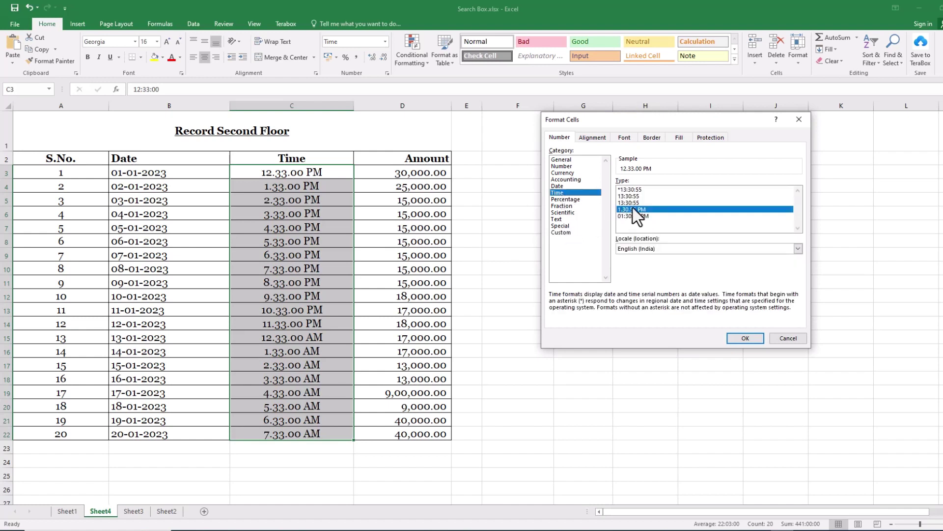
pyautogui.click(630, 190)
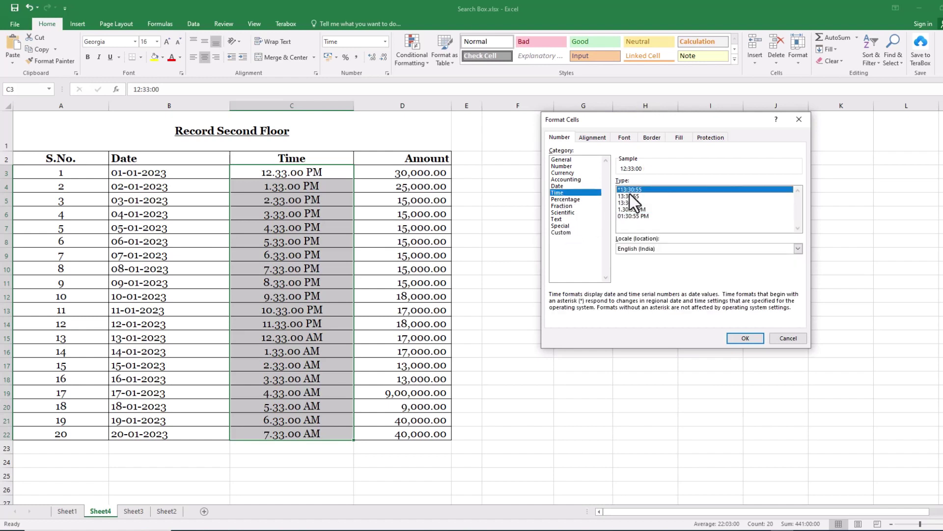
pyautogui.click(741, 339)
# Reselect C3:C22 and apply the 12-hour 01:30:55 PM time format
pyautogui.moveTo(316, 172); pyautogui.dragTo(312, 434)
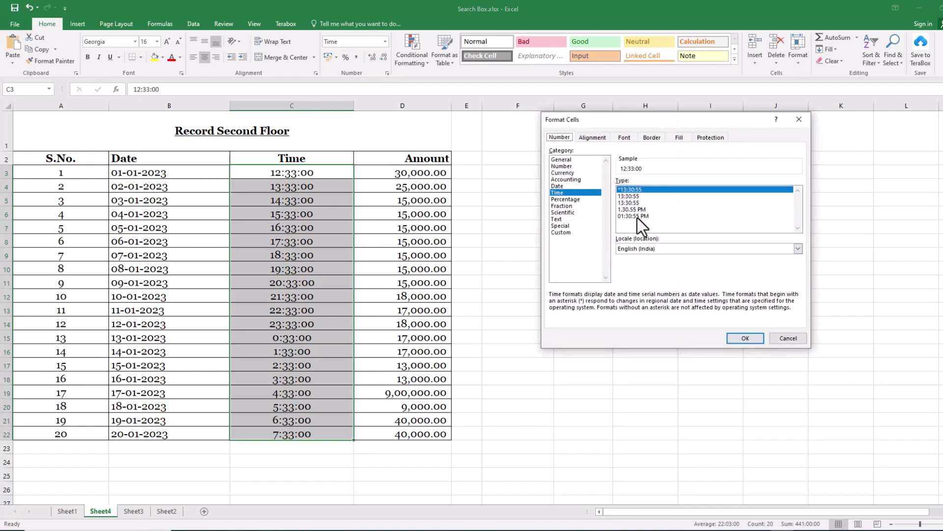
pyautogui.click(638, 218)
pyautogui.click(742, 338)
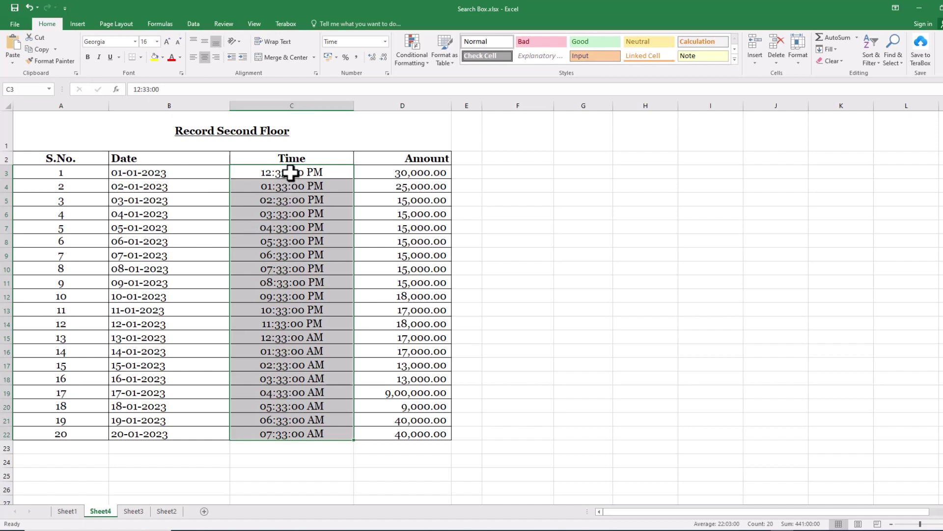
# Select the dates B3:B22 and bring up the Custom category in Format Cells
pyautogui.moveTo(293, 176); pyautogui.dragTo(316, 429)
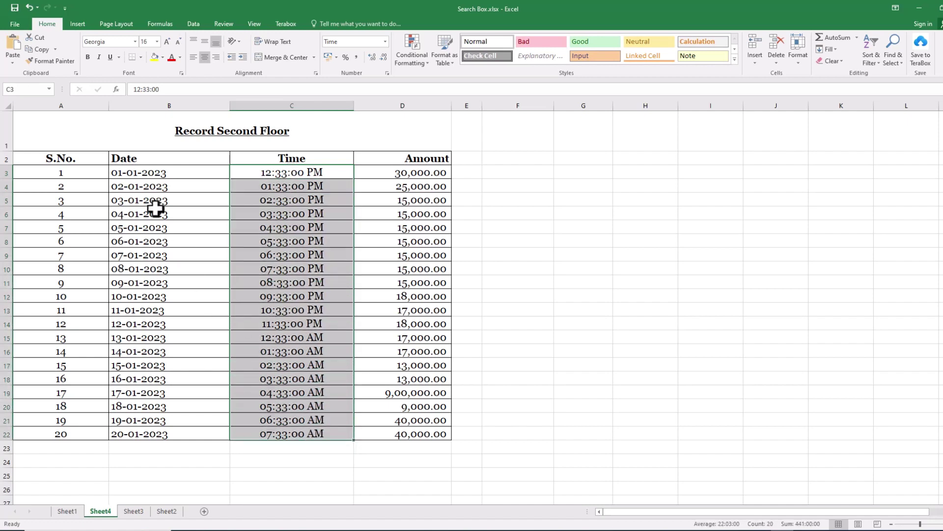
pyautogui.moveTo(162, 172); pyautogui.dragTo(177, 430)
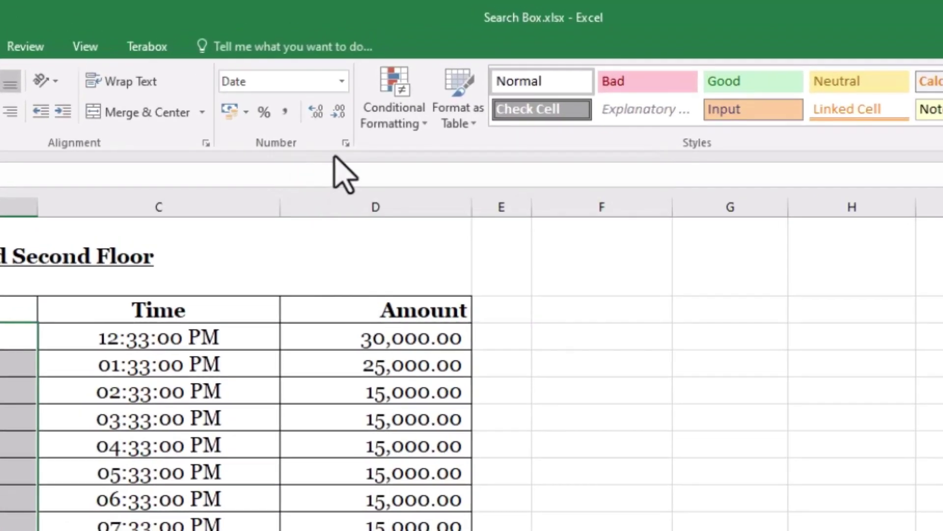
pyautogui.click(345, 143)
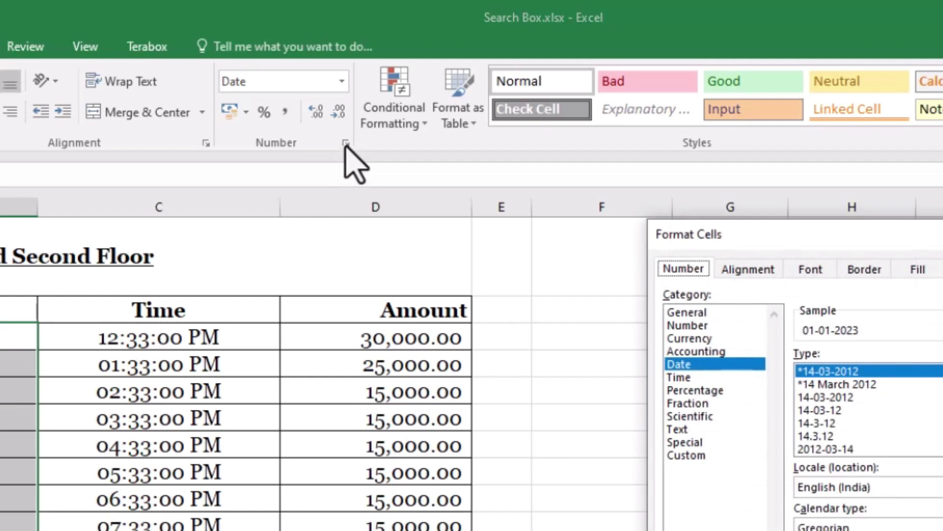
pyautogui.click(677, 368)
pyautogui.click(681, 378)
pyautogui.click(680, 365)
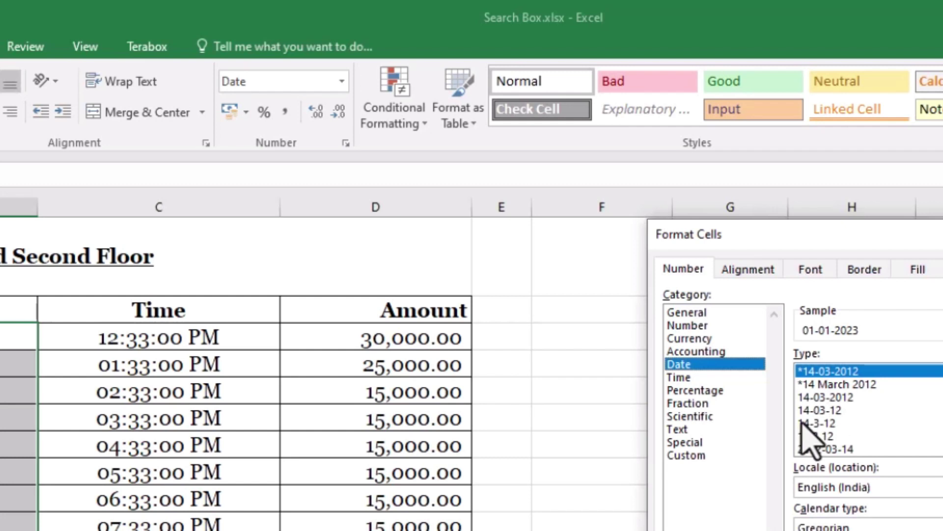
pyautogui.click(682, 458)
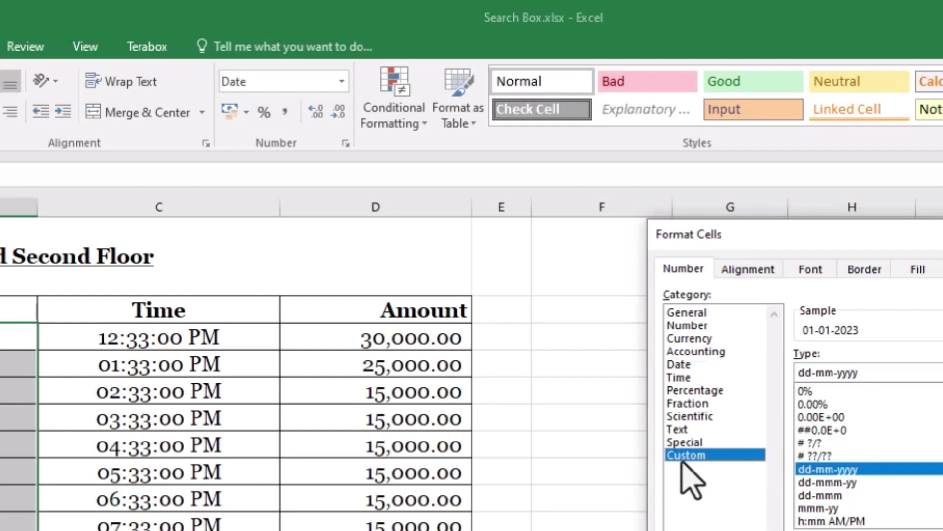
# Change the date format code from dd-mm-yyyy to mm-dd-yyyy and apply it
pyautogui.click(814, 373)
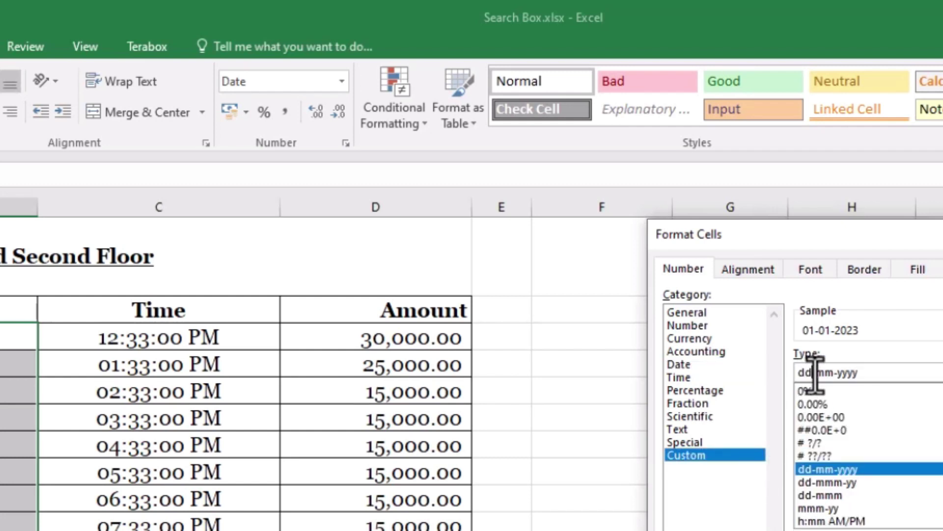
pyautogui.click(794, 372)
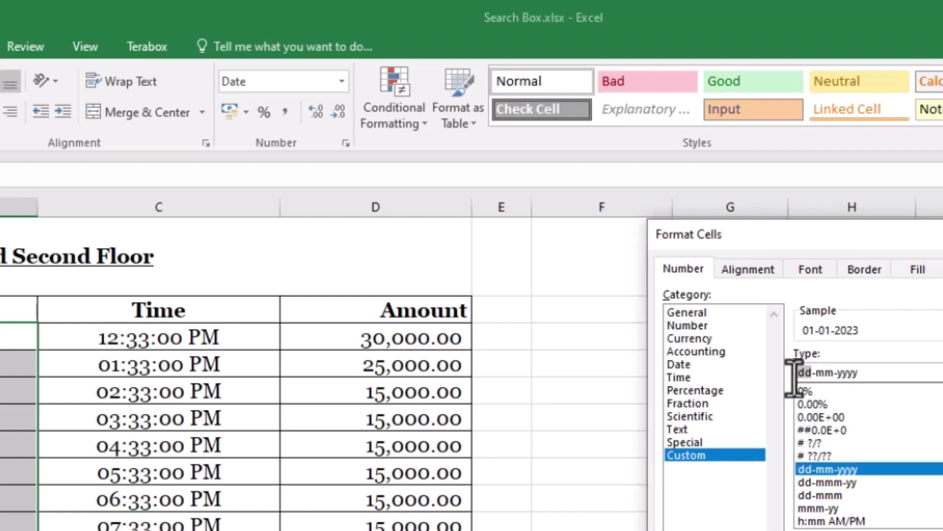
pyautogui.write('mm')
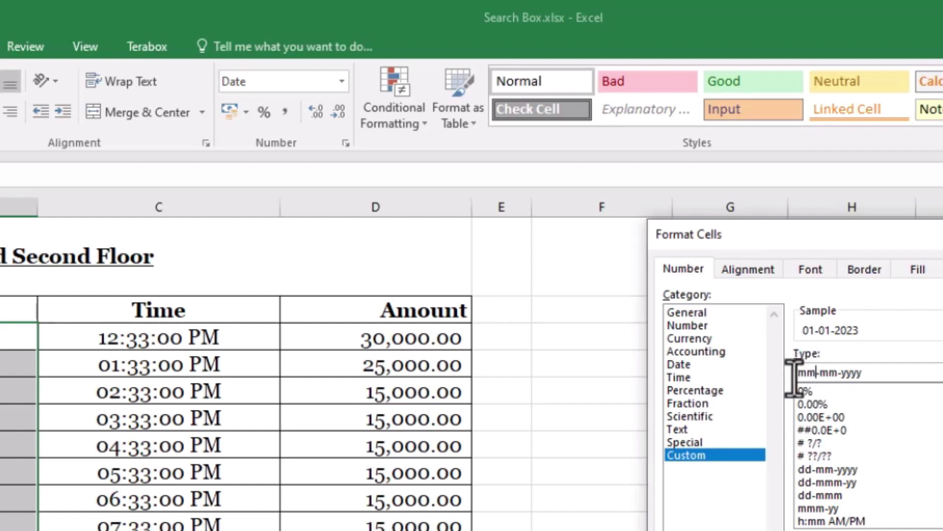
pyautogui.press('BackSpace')
pyautogui.press('BackSpace')
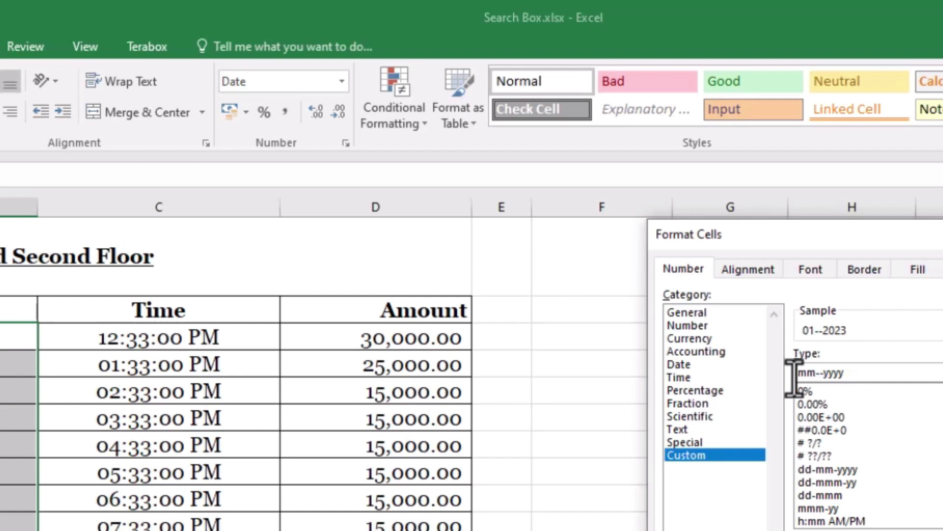
pyautogui.write('dd')
pyautogui.press('Right')
pyautogui.press('Right')
pyautogui.press('Right')
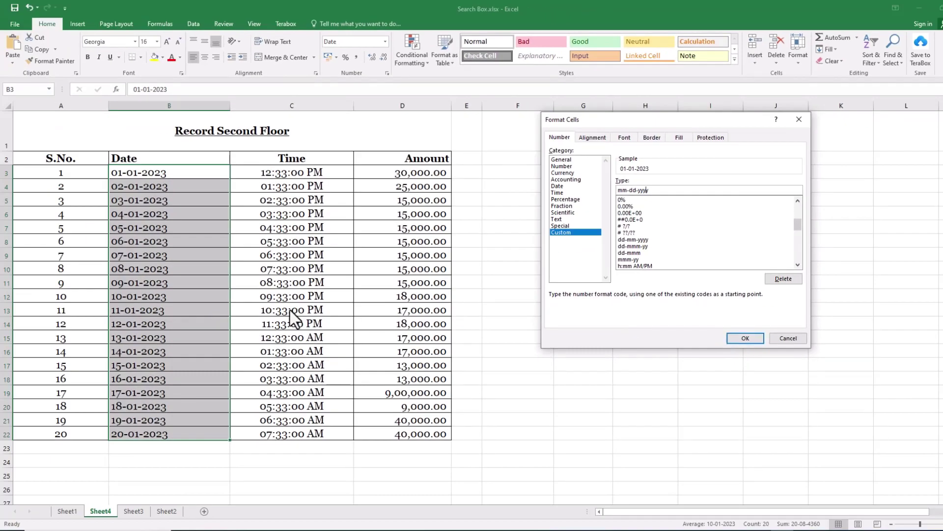
pyautogui.click(745, 338)
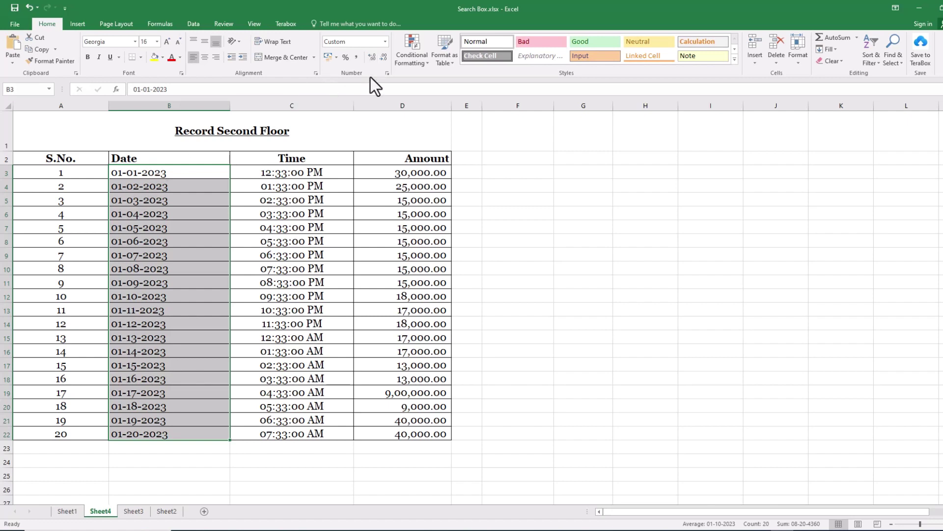
pyautogui.click(387, 74)
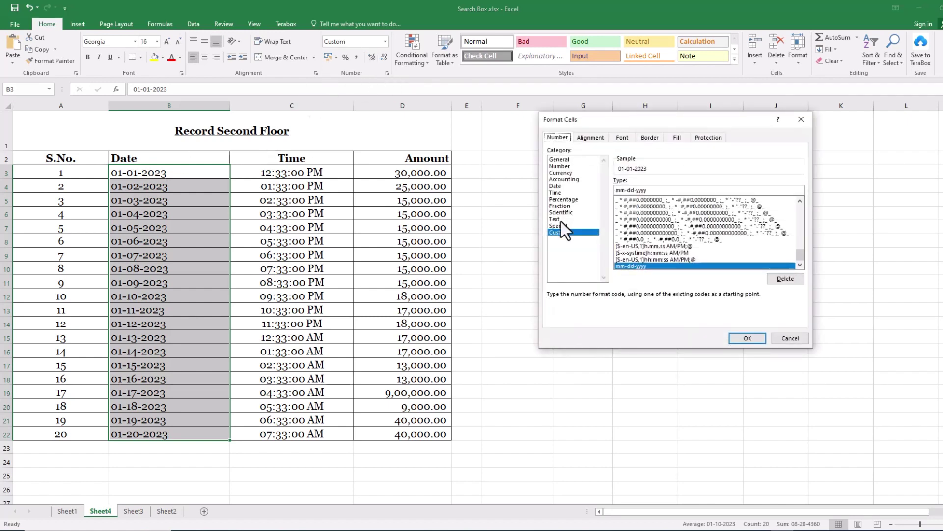
pyautogui.click(560, 187)
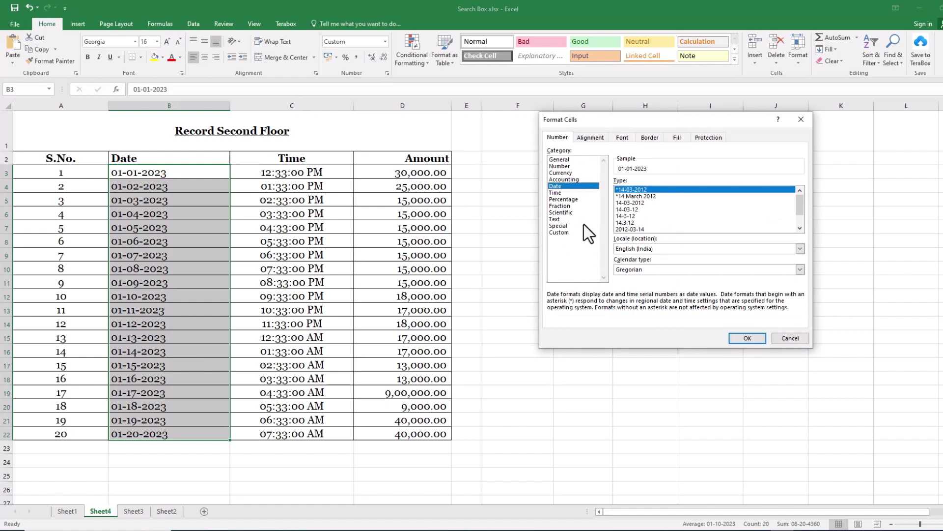
pyautogui.click(560, 192)
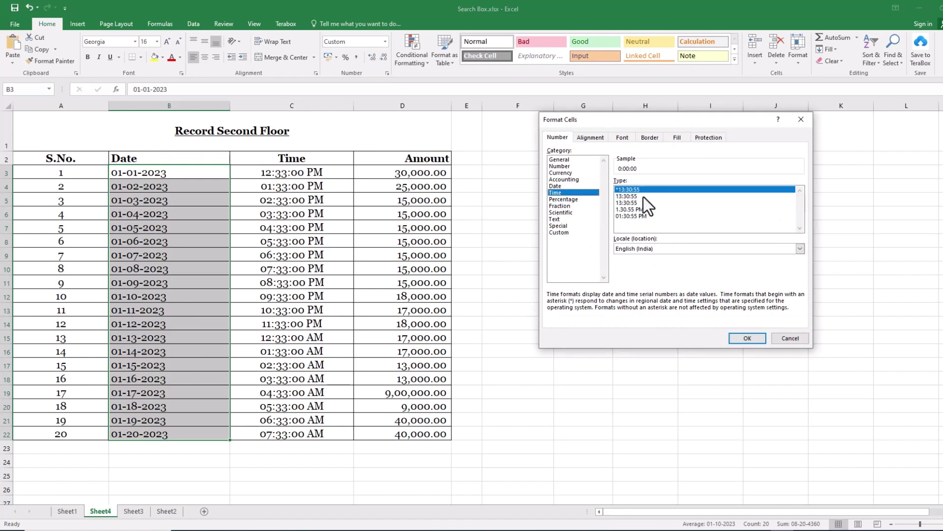
pyautogui.click(561, 233)
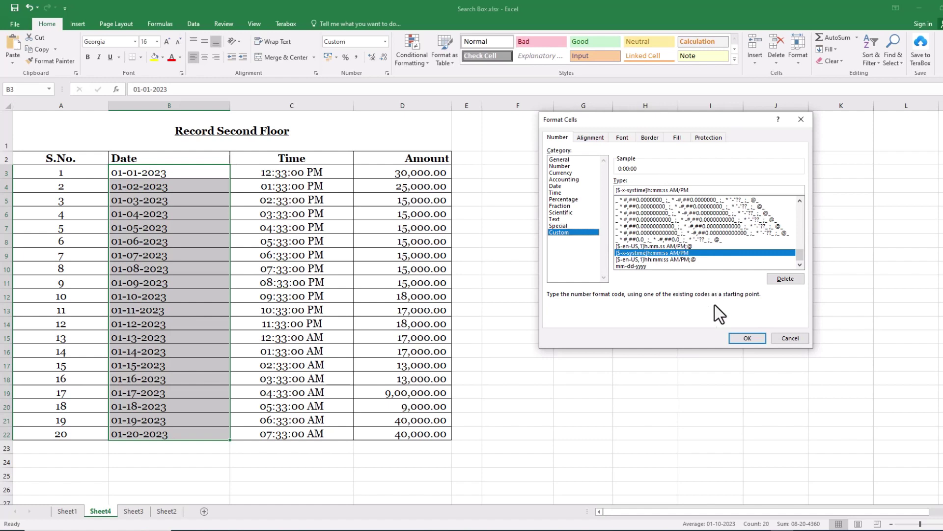
pyautogui.click(789, 339)
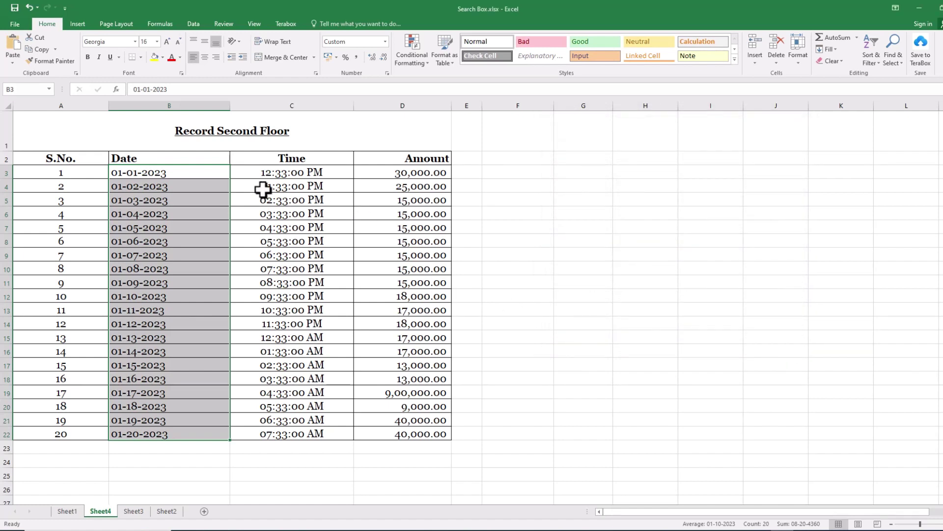
pyautogui.click(183, 176)
pyautogui.click(273, 174)
pyautogui.moveTo(181, 176)
pyautogui.mouseDown()
pyautogui.moveTo(395, 398)
pyautogui.moveTo(400, 445)
pyautogui.mouseUp()
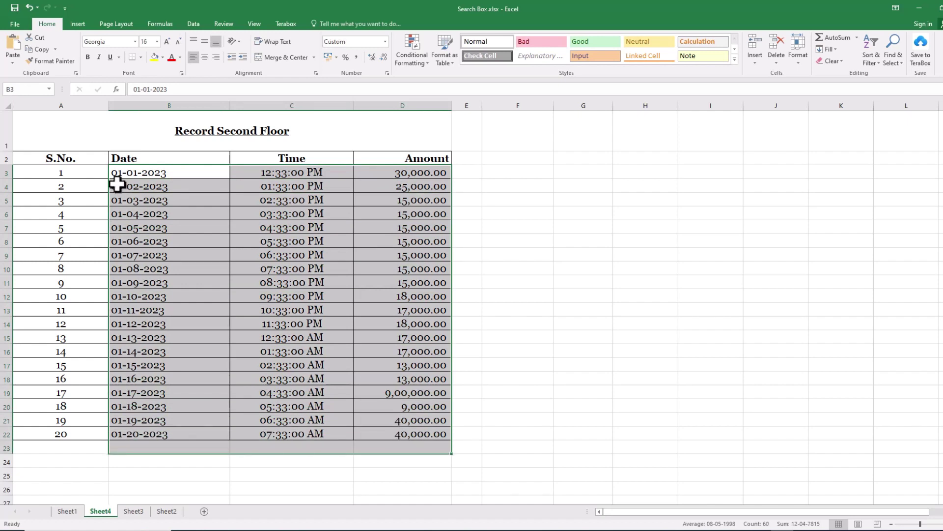